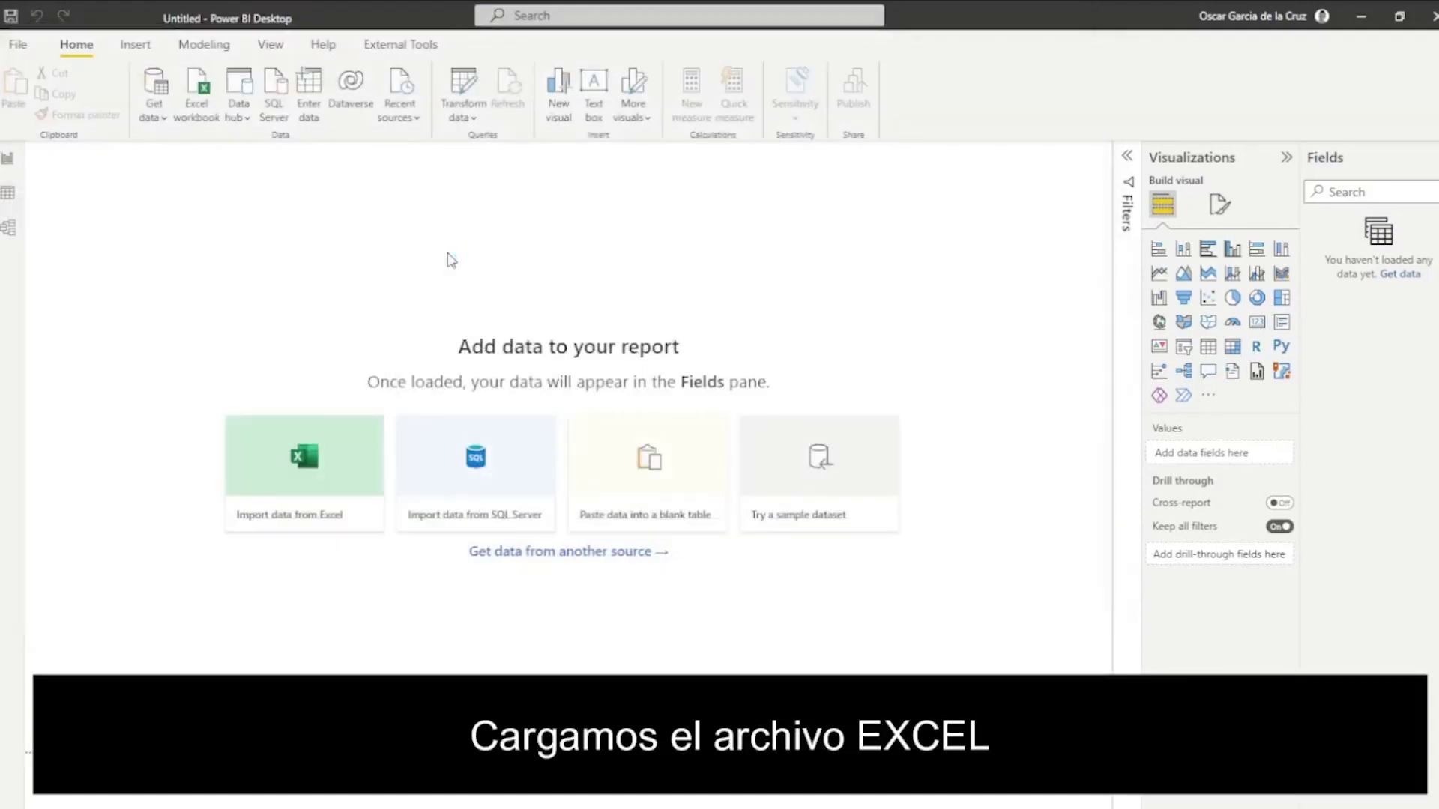
Load the Shaping sheet from Shaping.xlsx into the report and open its query in the Power Query Editor.
click(391, 277)
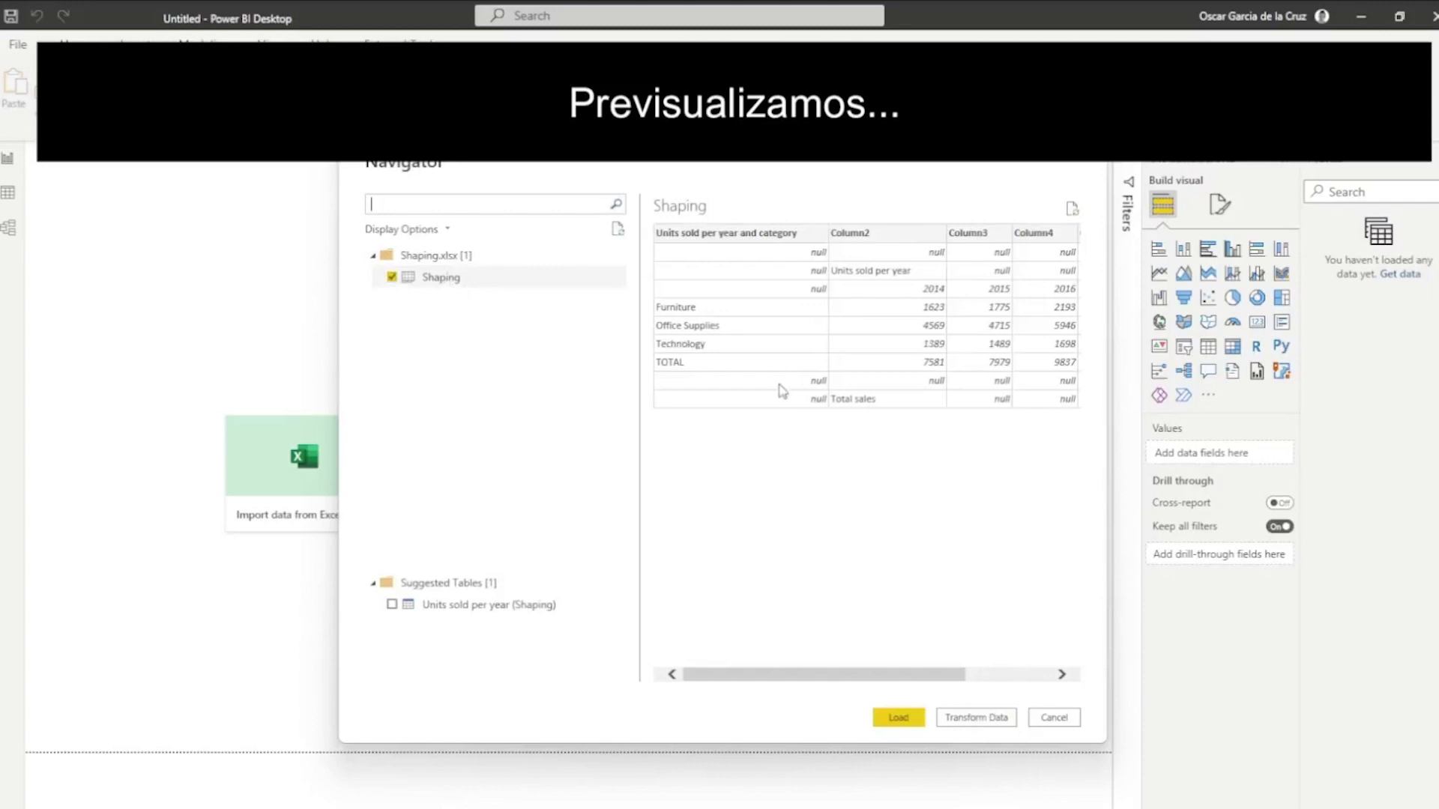
mouse_move(873, 675)
mouse_down()
mouse_move(960, 679)
mouse_move(881, 688)
mouse_up()
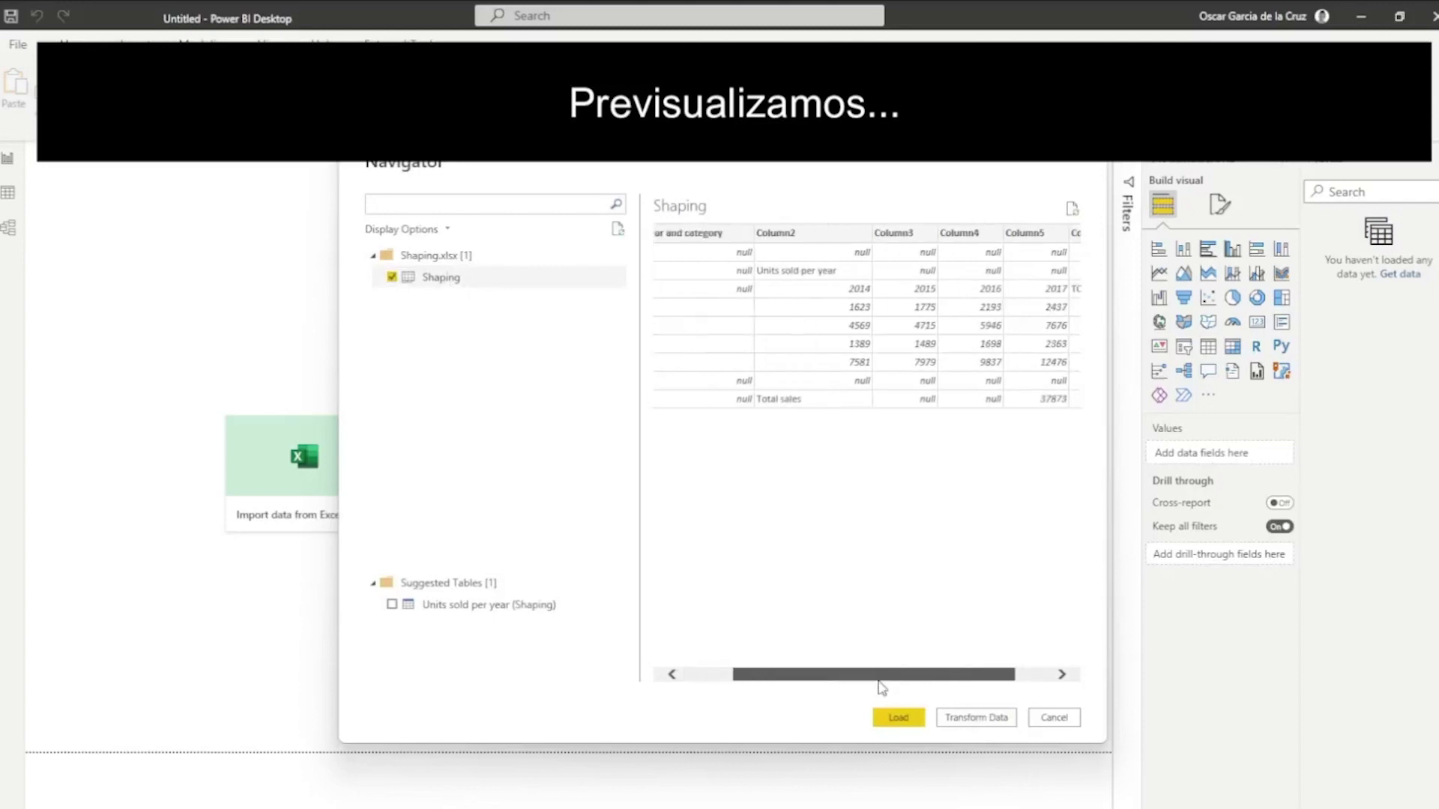
drag(878, 682, 819, 684)
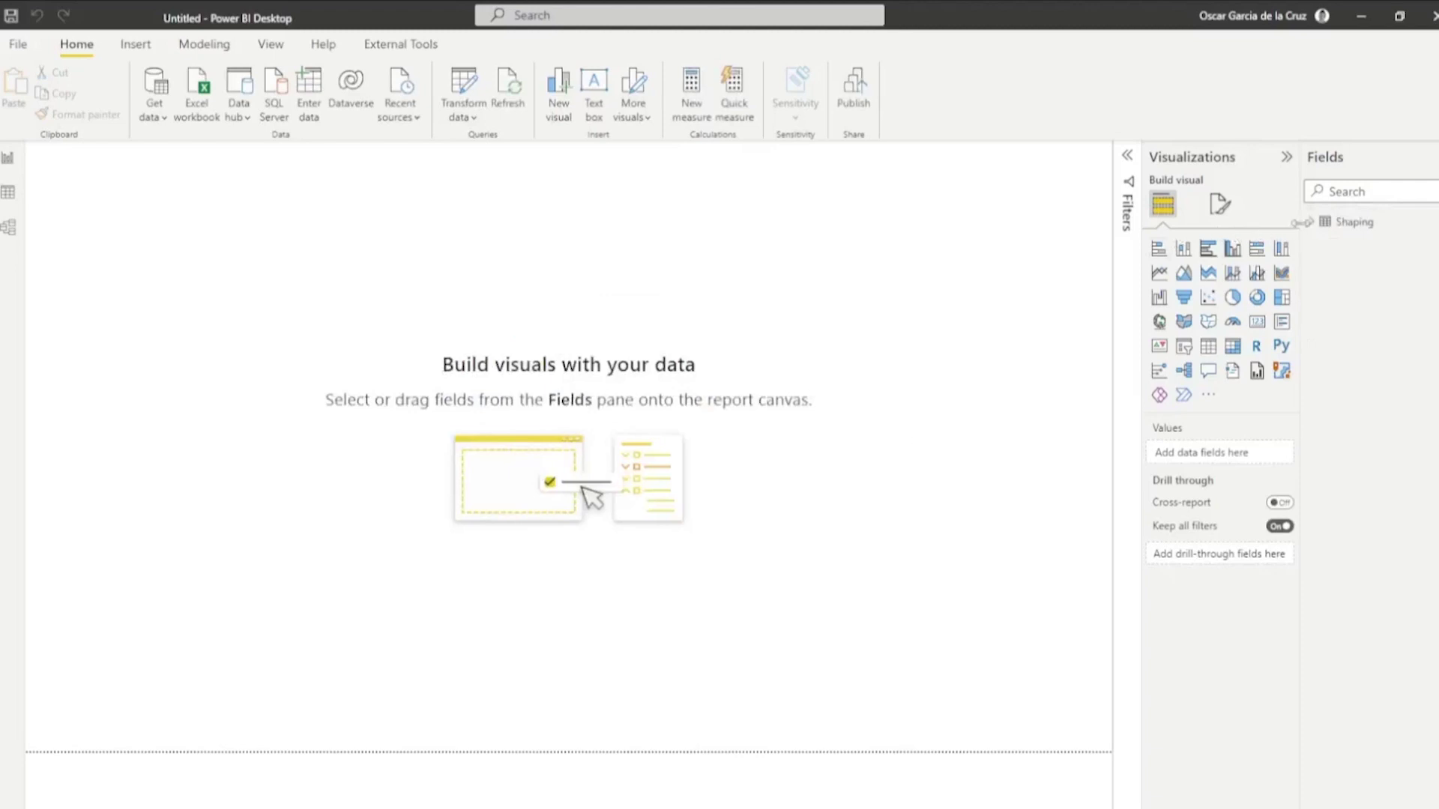
click(1317, 222)
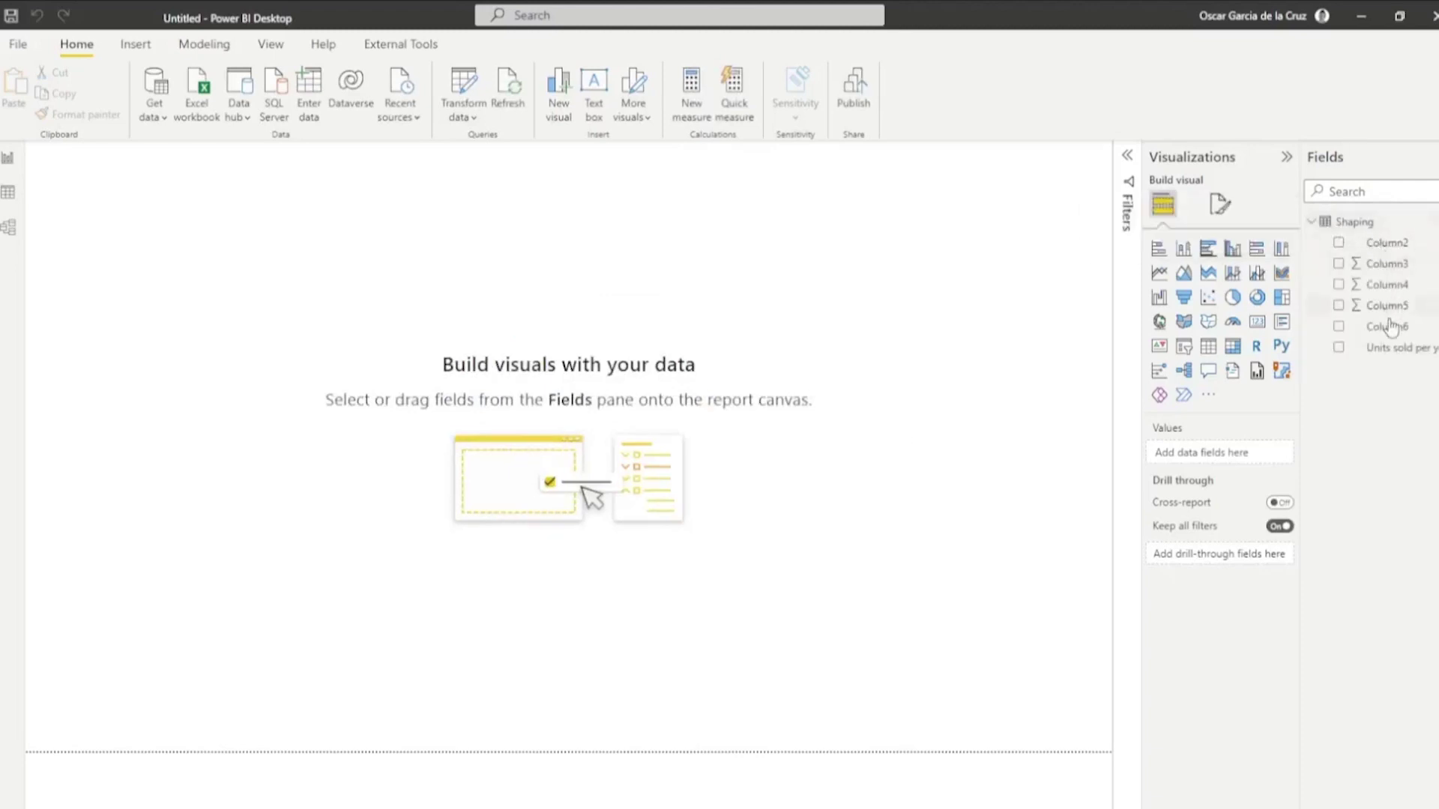
click(467, 94)
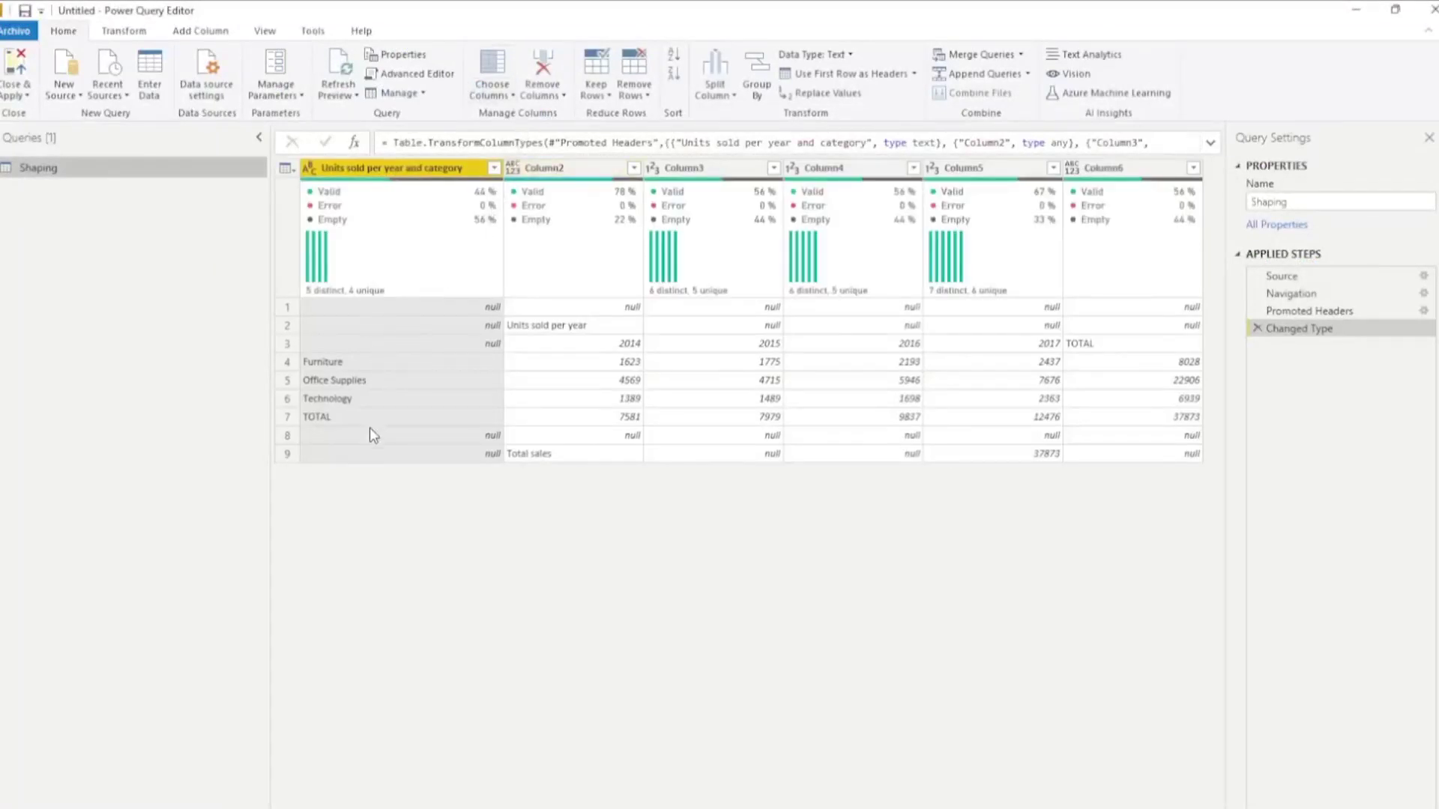
Remove the top 2 rows and the bottom 2 rows from the Shaping query.
click(634, 89)
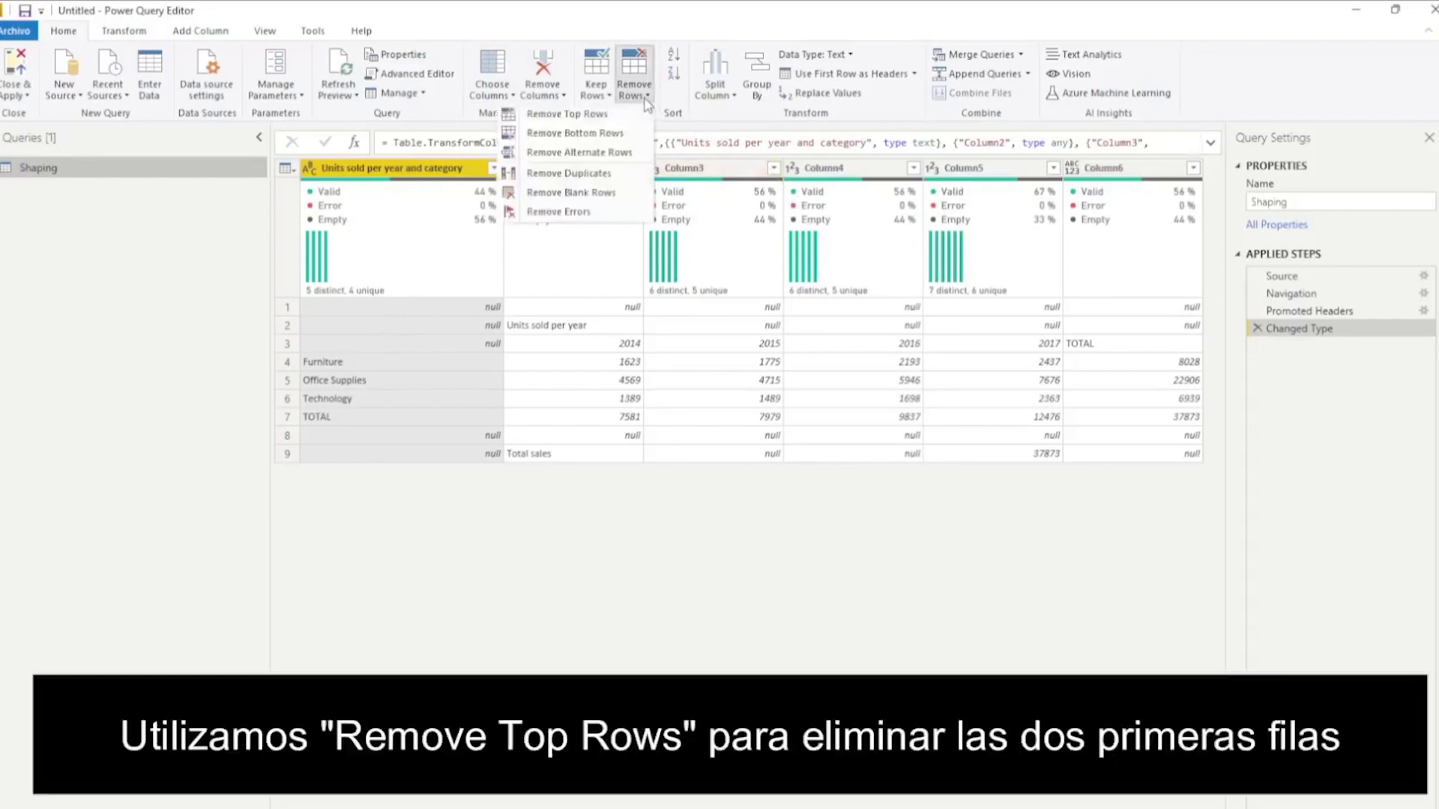
click(591, 116)
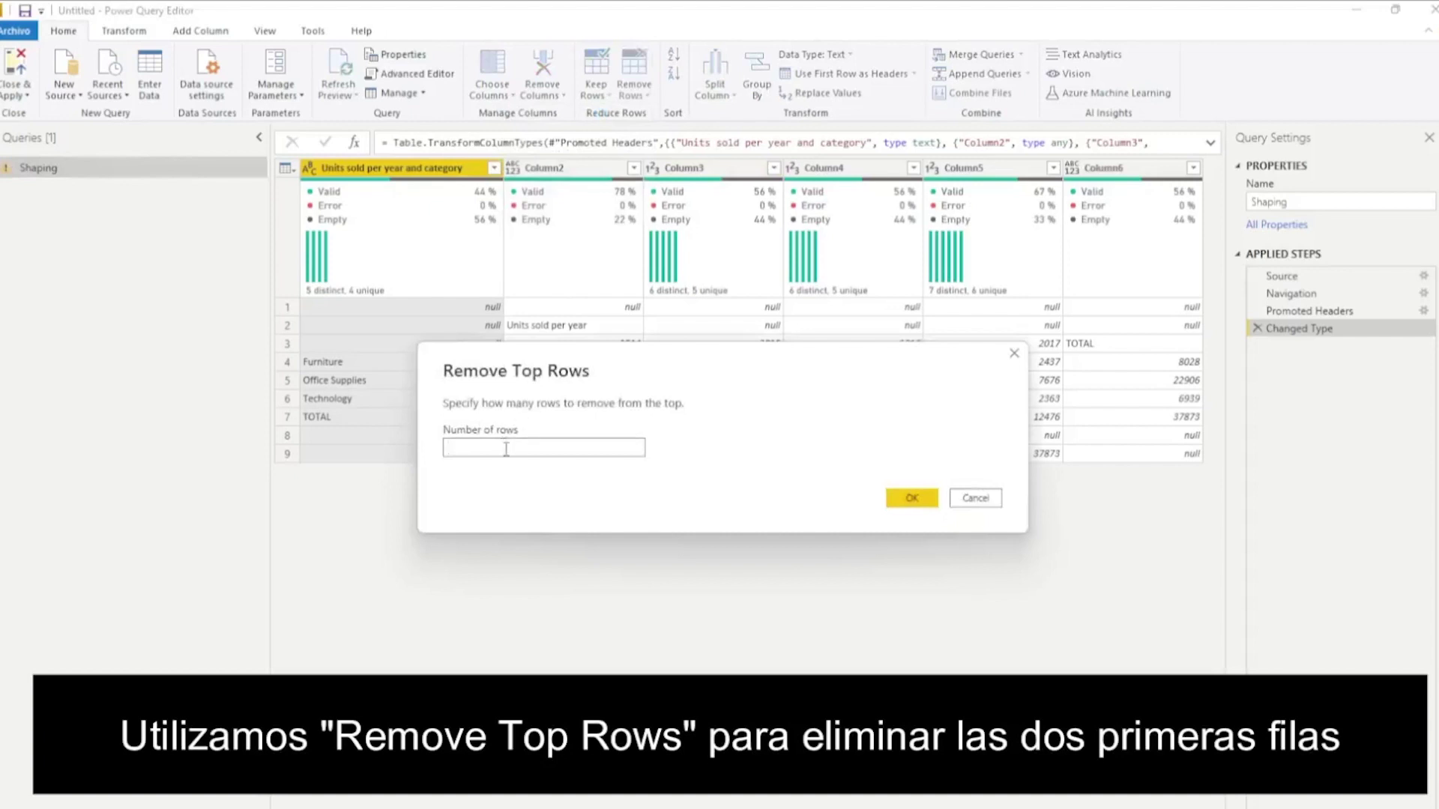
click(912, 498)
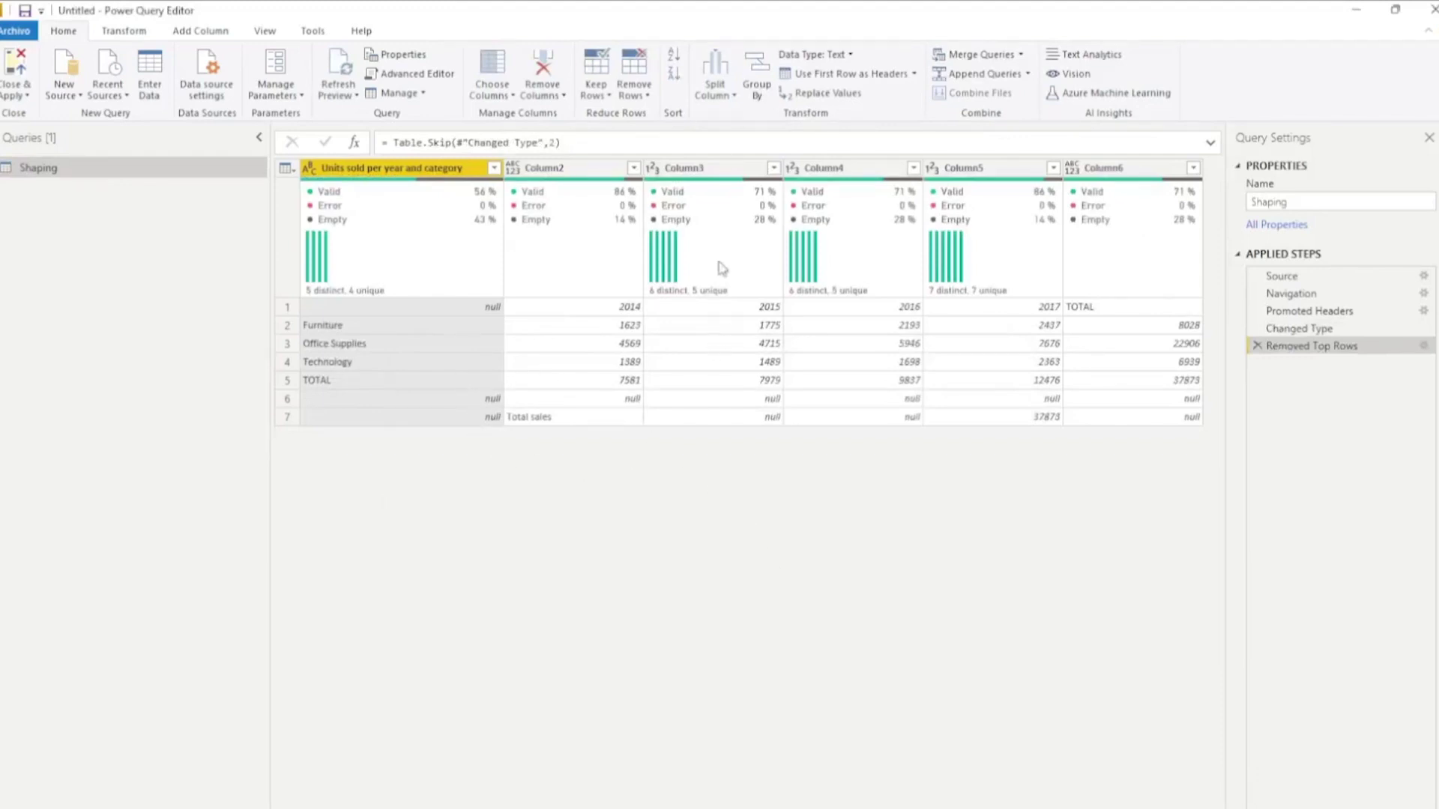
click(647, 96)
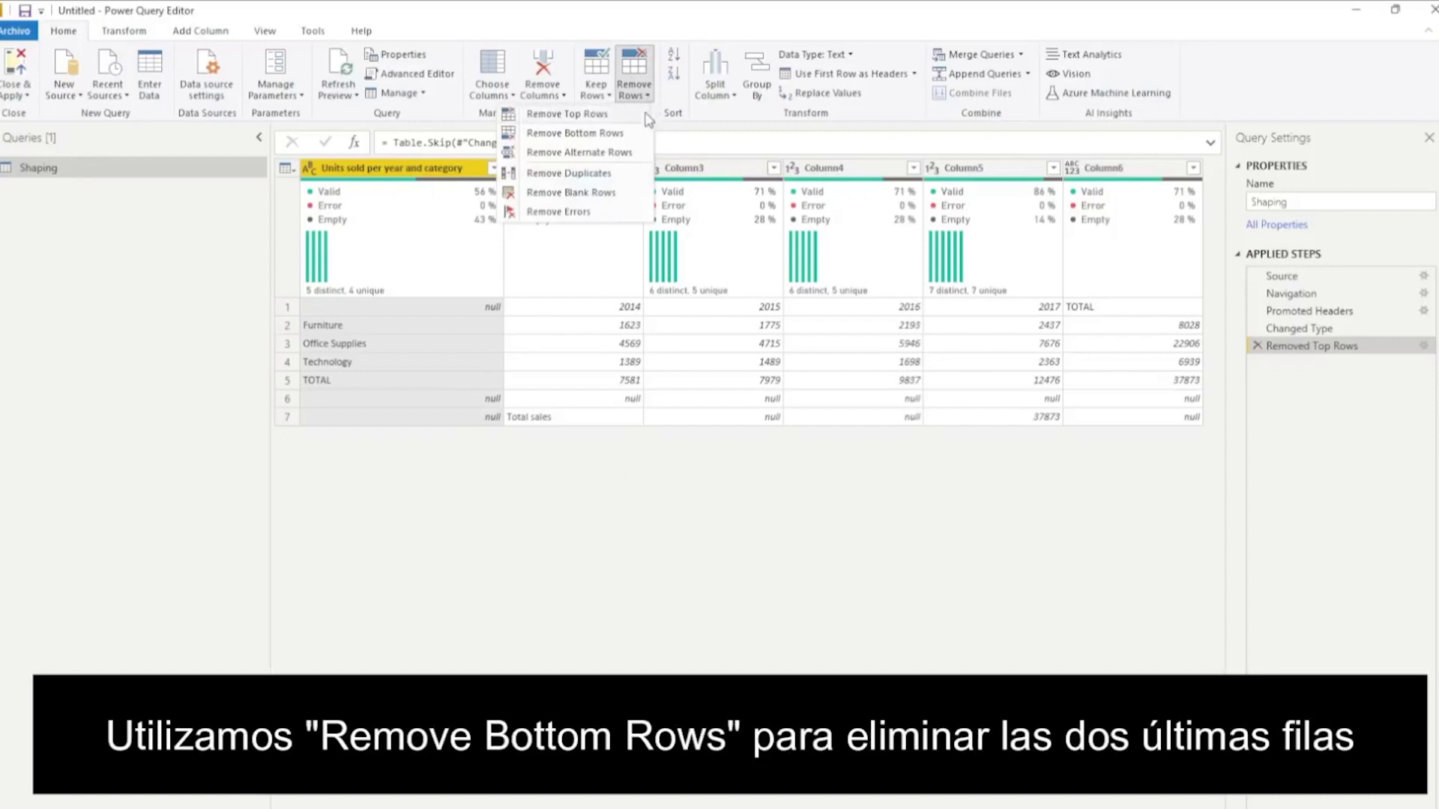
click(603, 133)
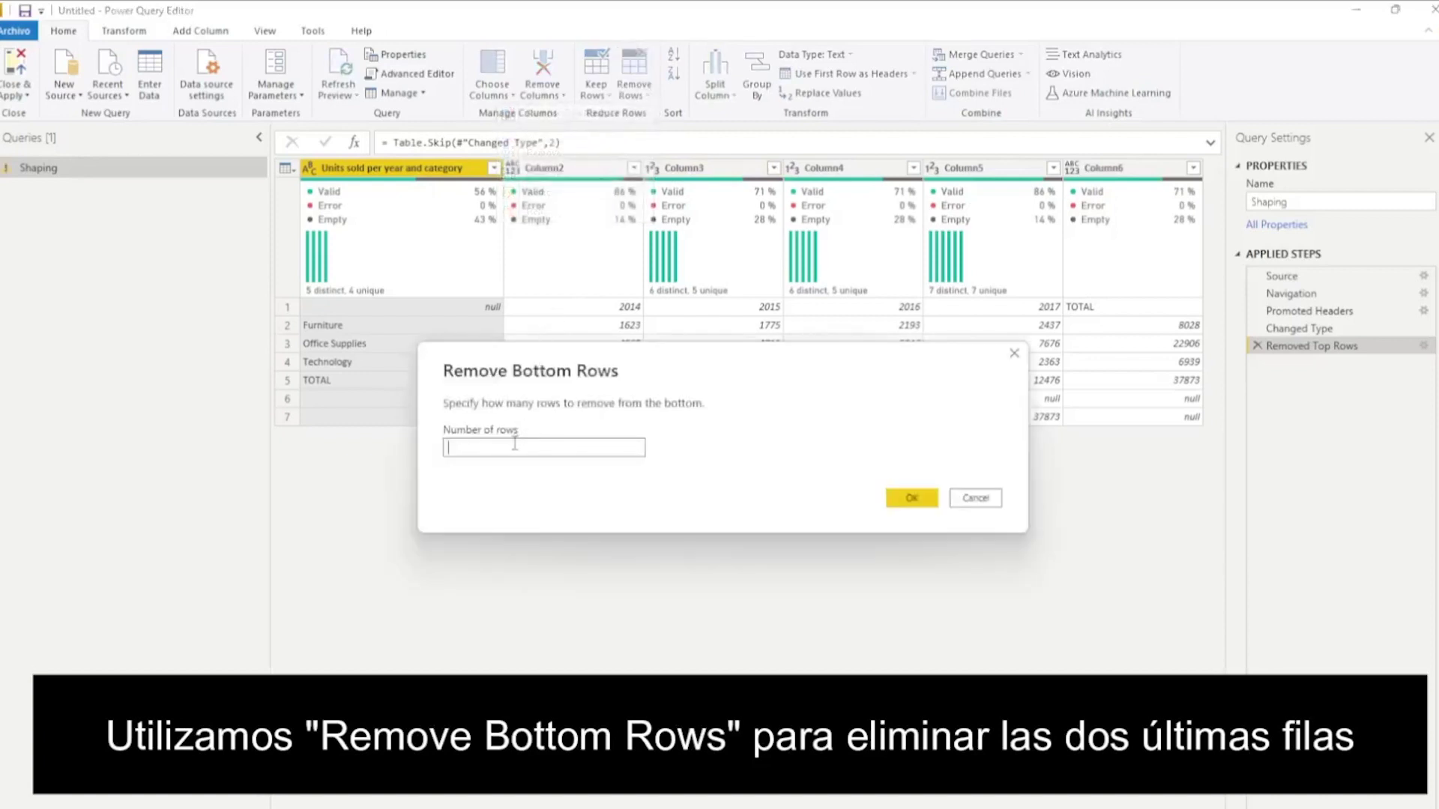
click(911, 499)
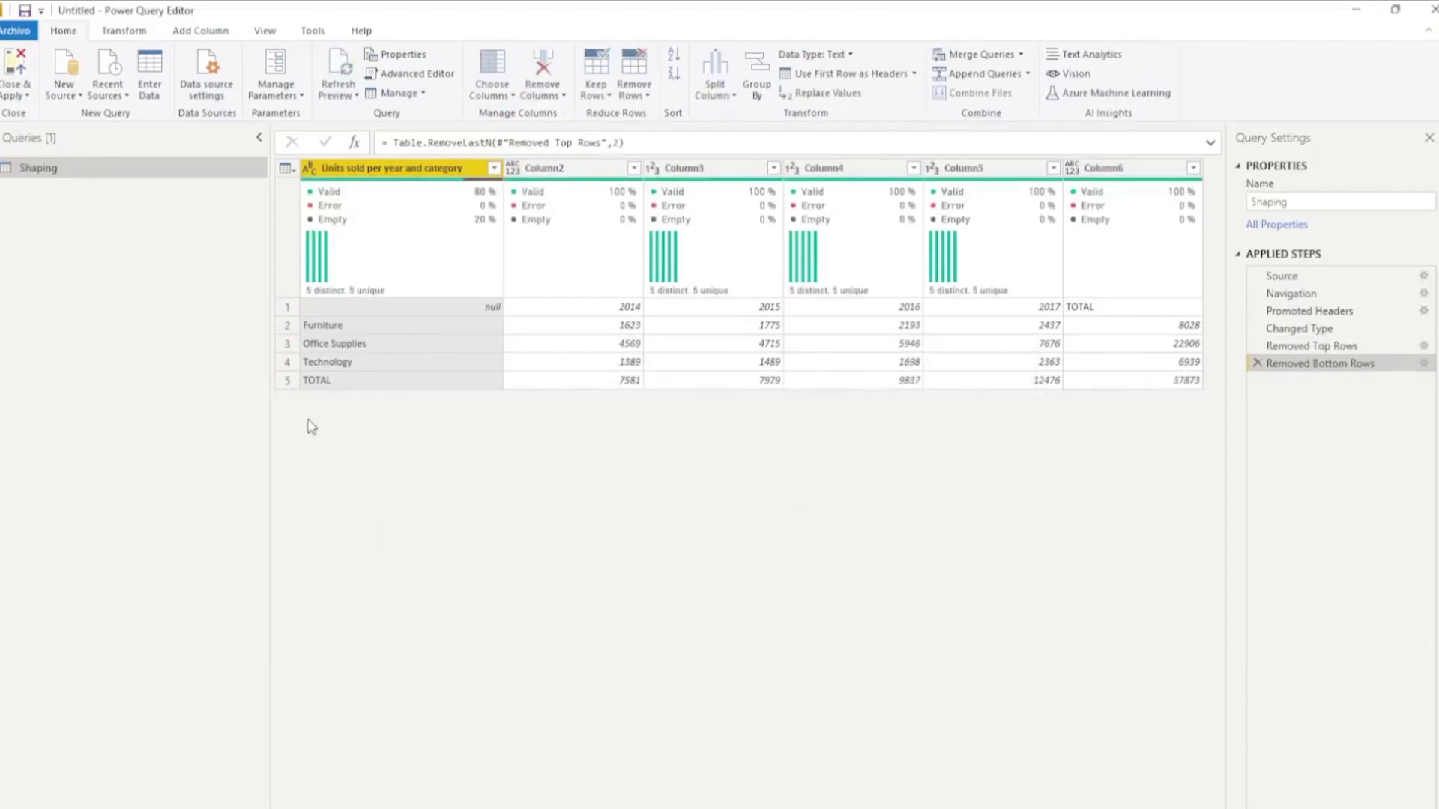
Filter the "Units sold per year and category" column to exclude the TOTAL value.
click(287, 382)
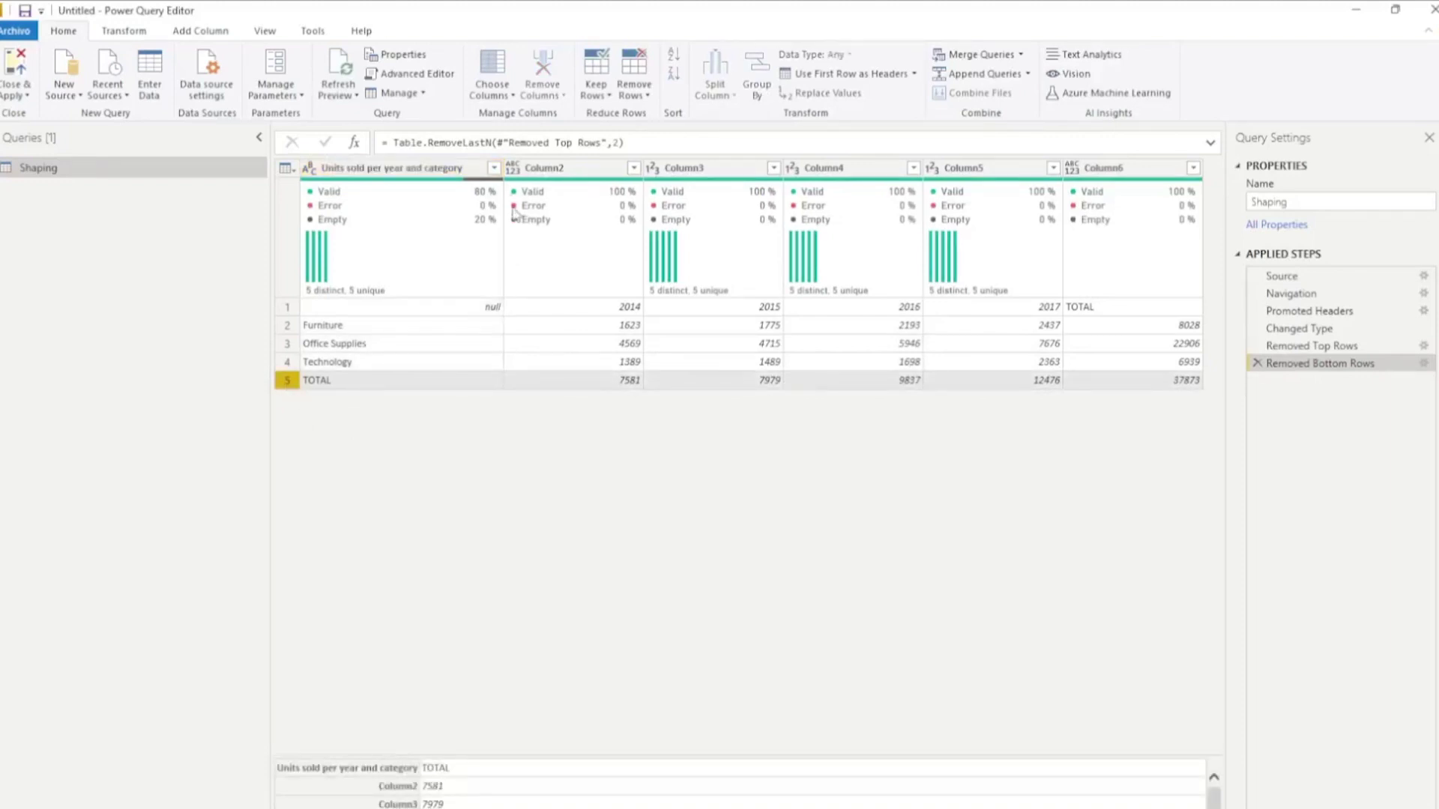
click(494, 168)
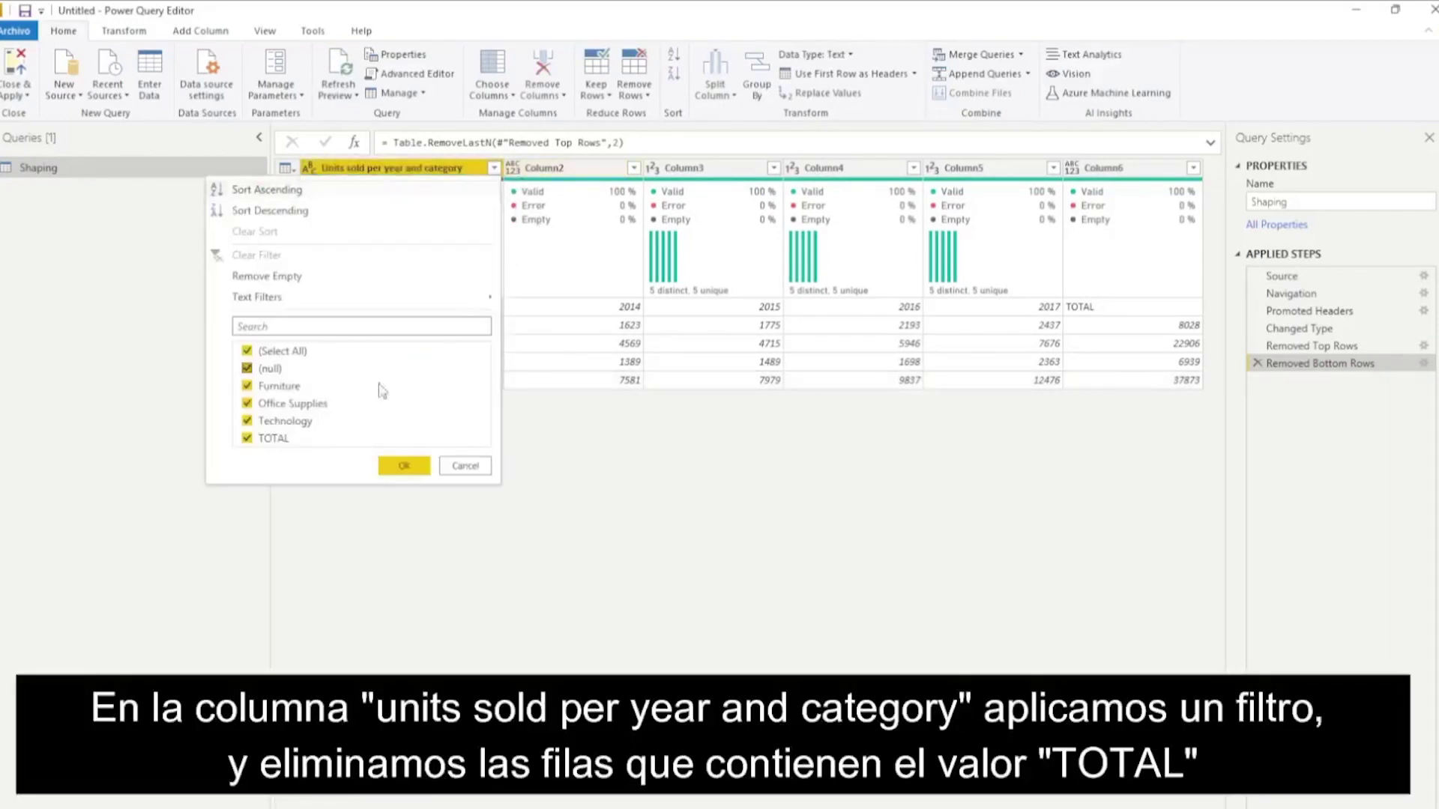
click(247, 439)
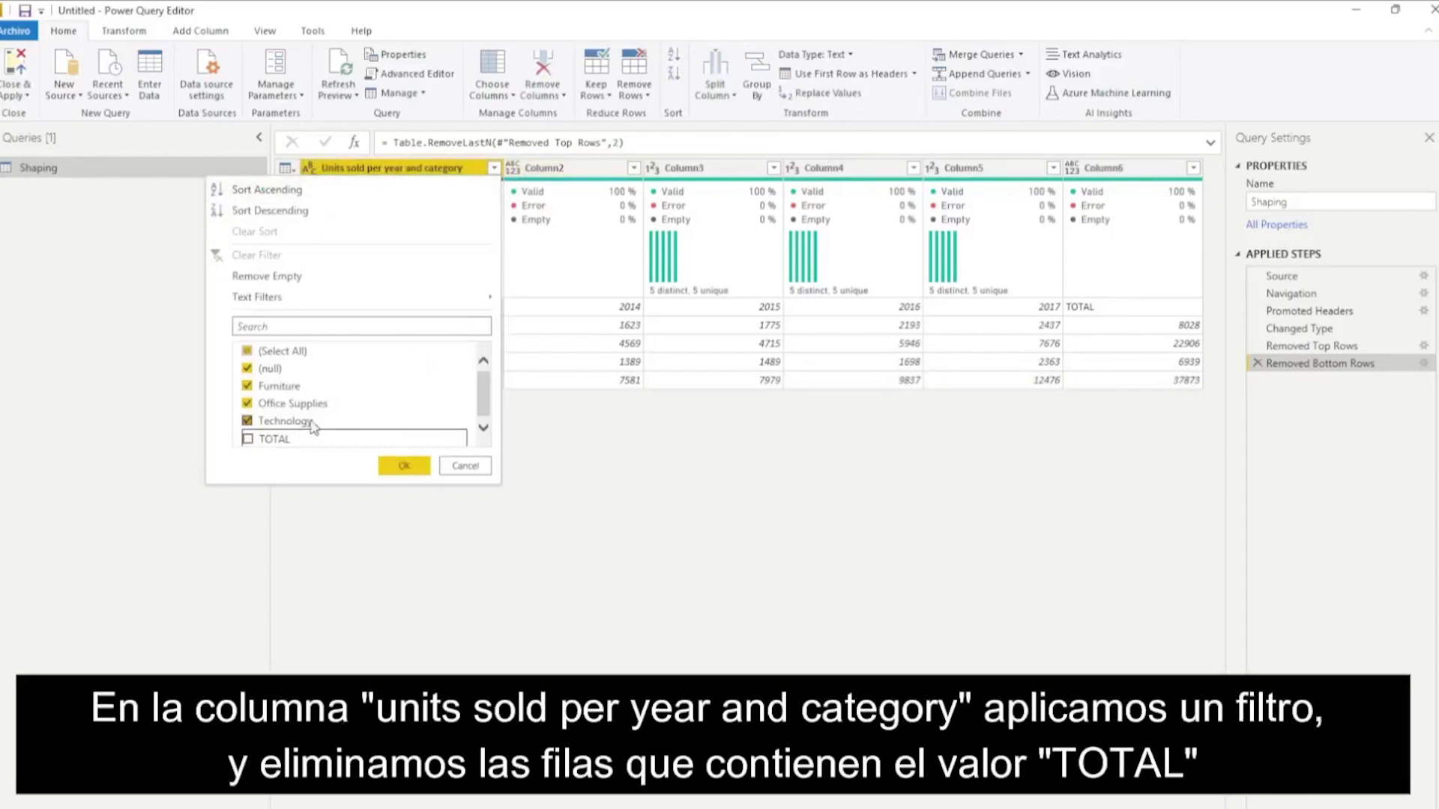
click(404, 467)
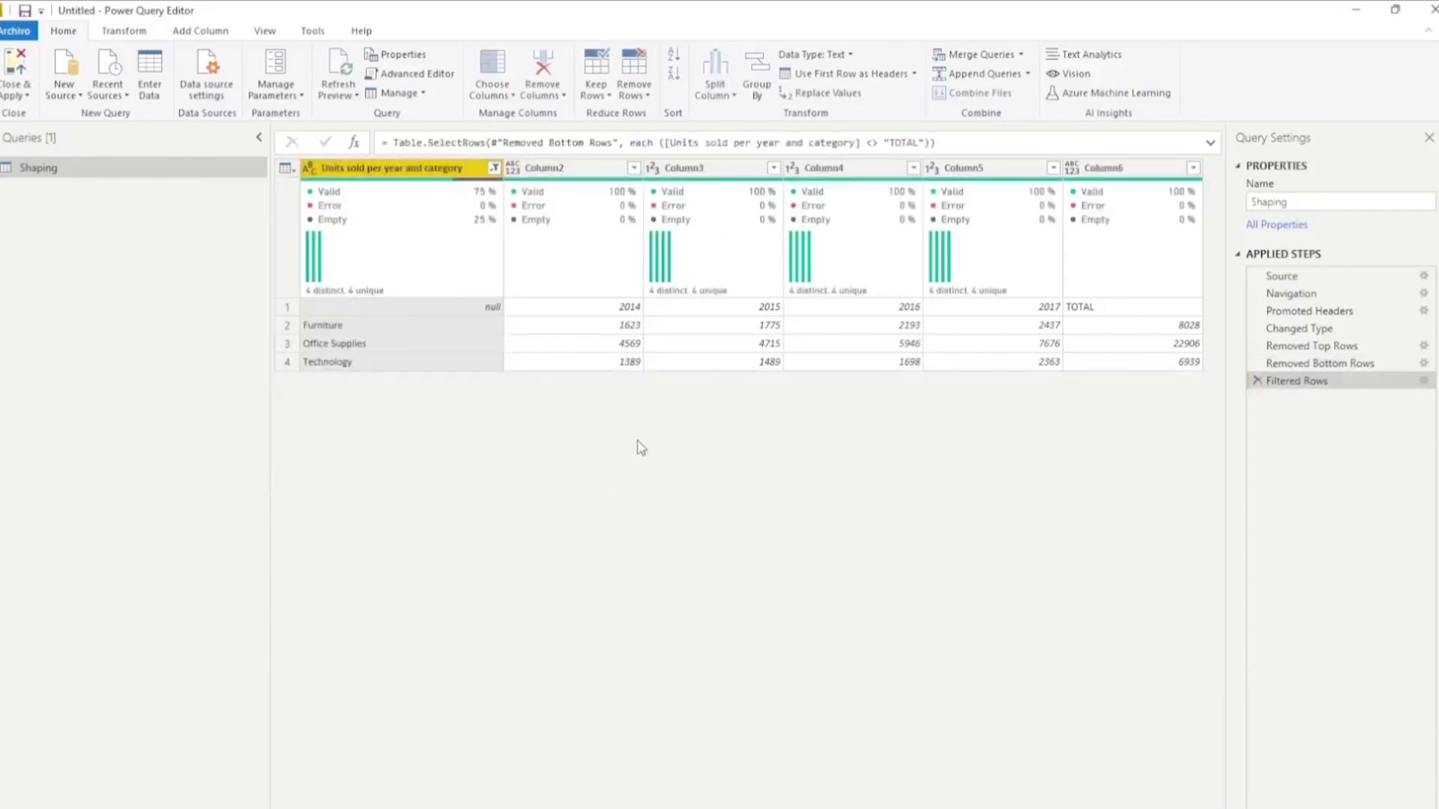
Use the first row as headers and rename the first column "category".
shift+click(566, 169)
click(836, 75)
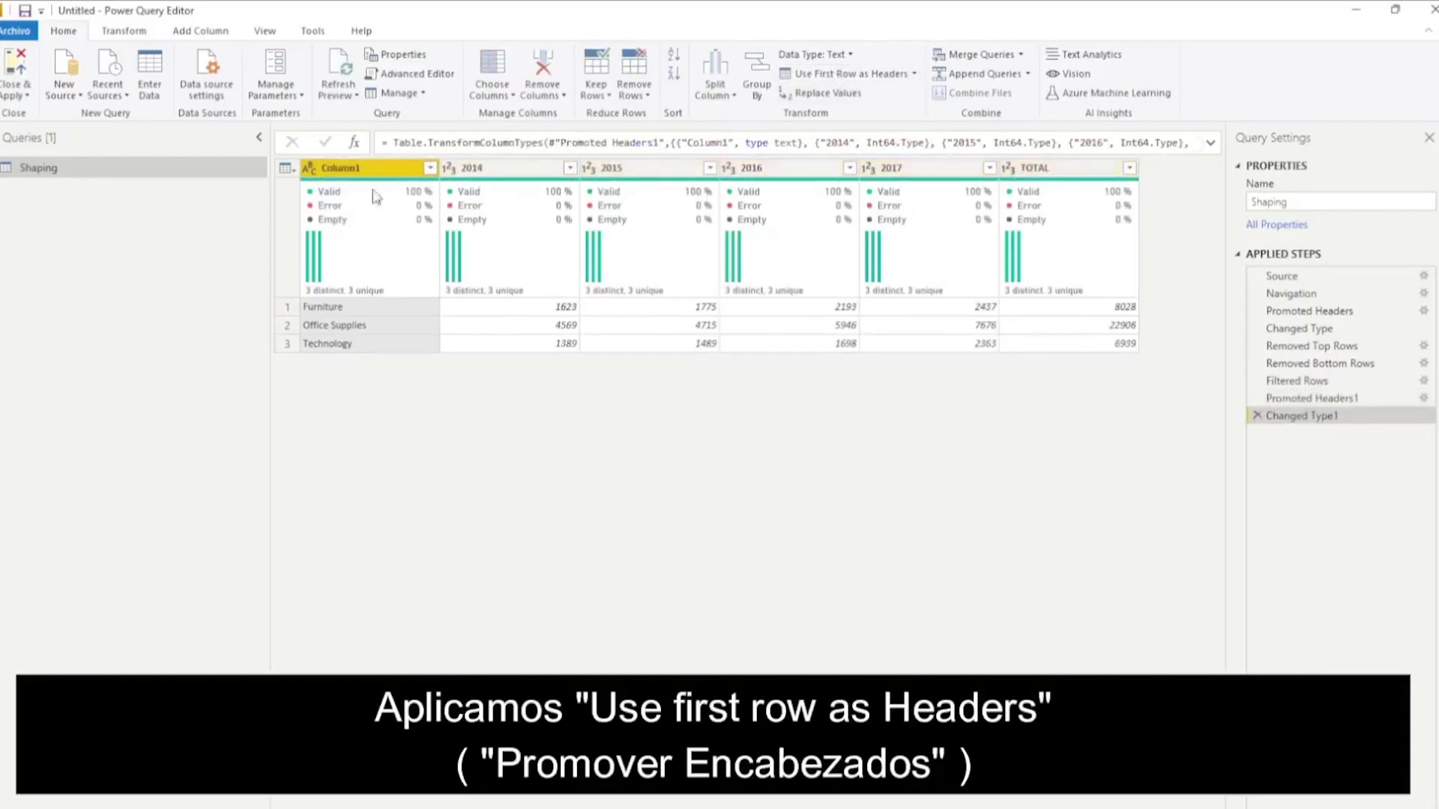
double_click(339, 169)
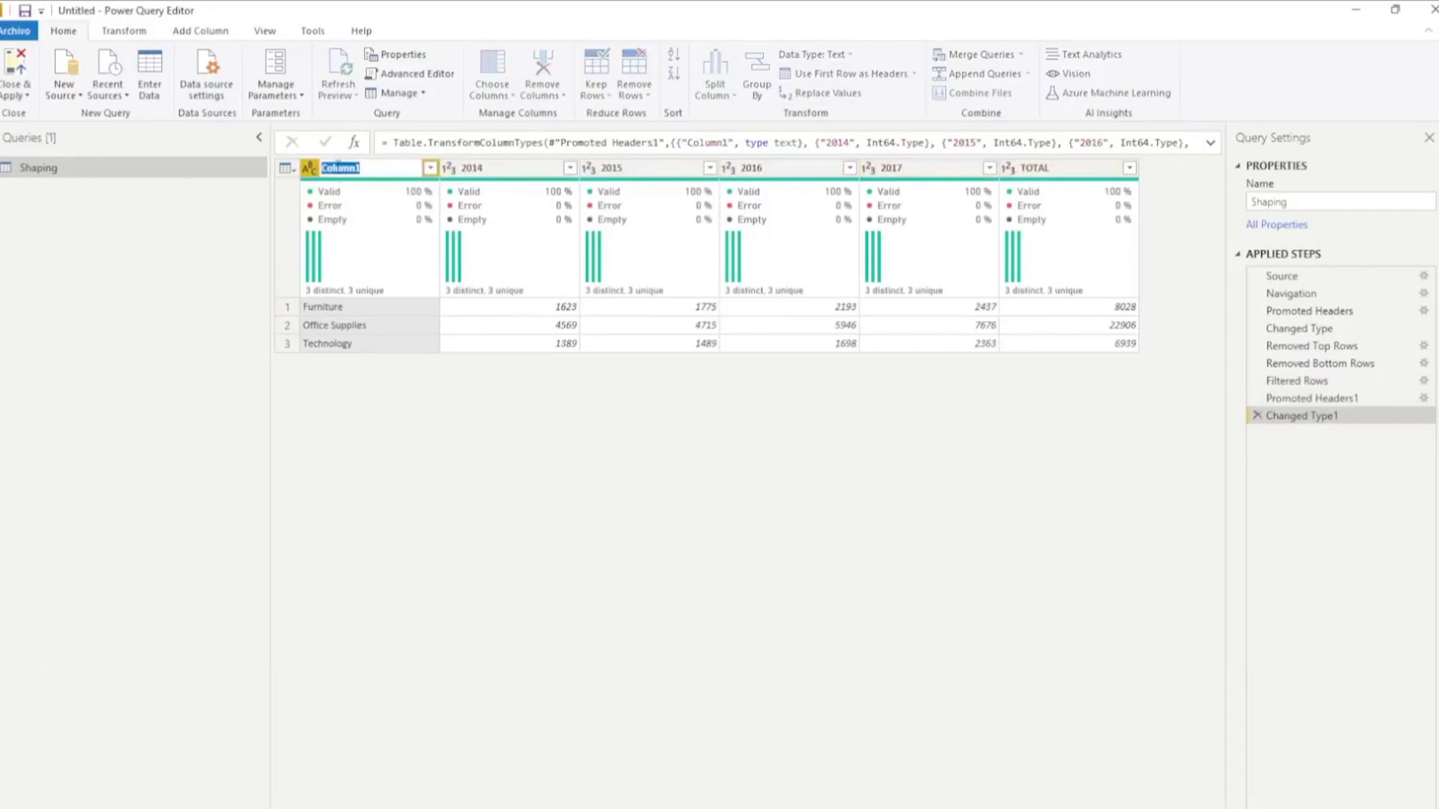
text(category)
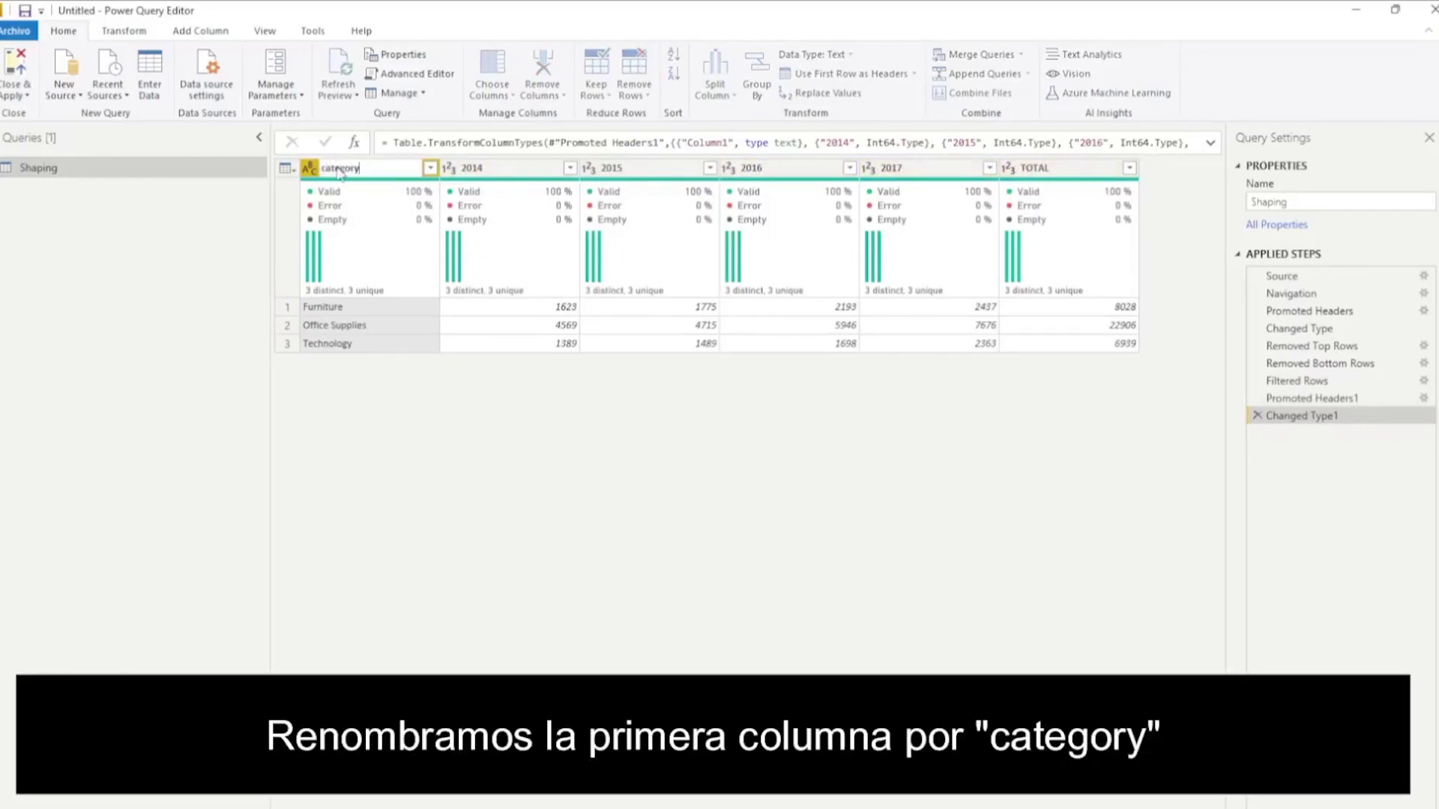
key(Return)
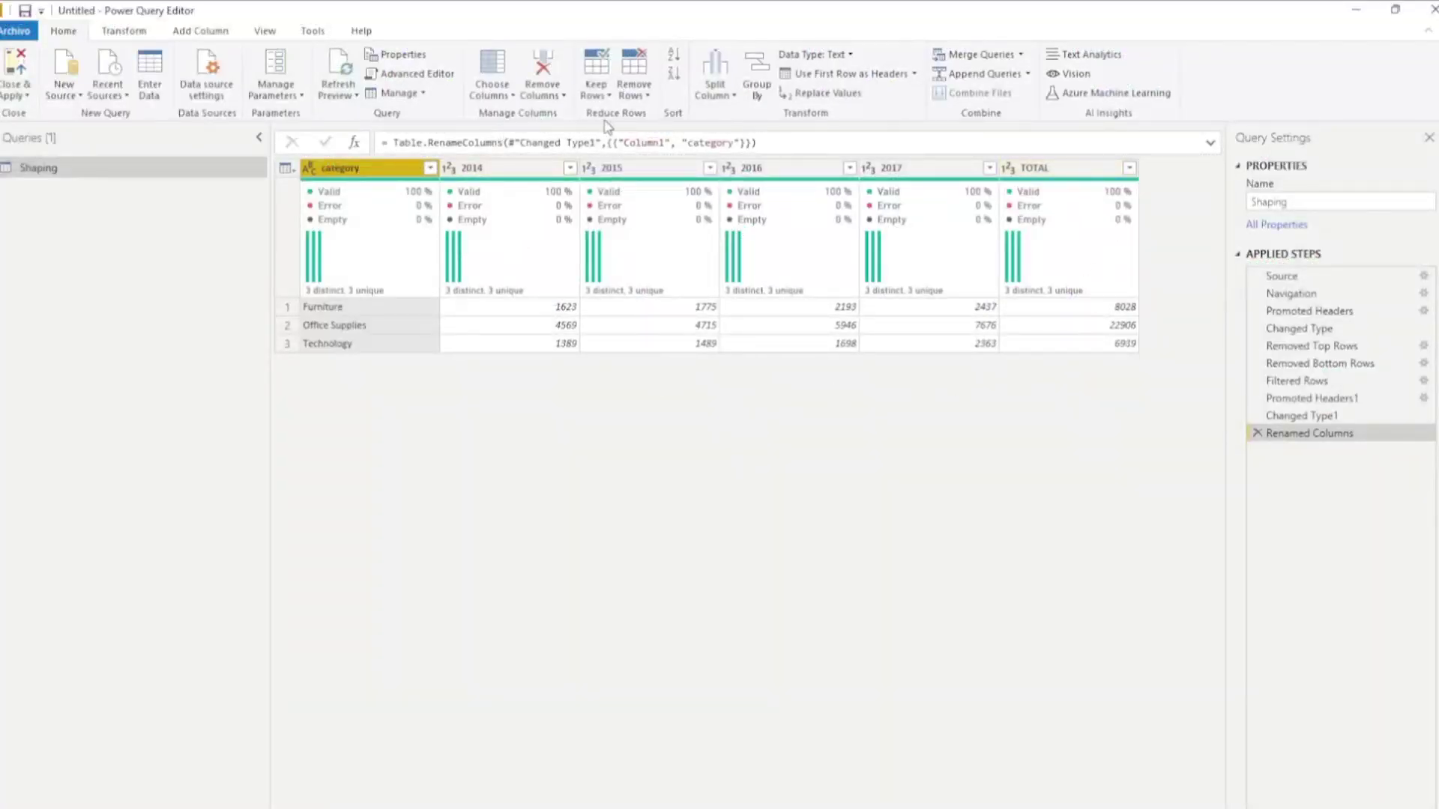
Keep only the category, 2014, 2015, 2016 and 2017 columns, leaving out TOTAL, with Choose Columns.
click(512, 97)
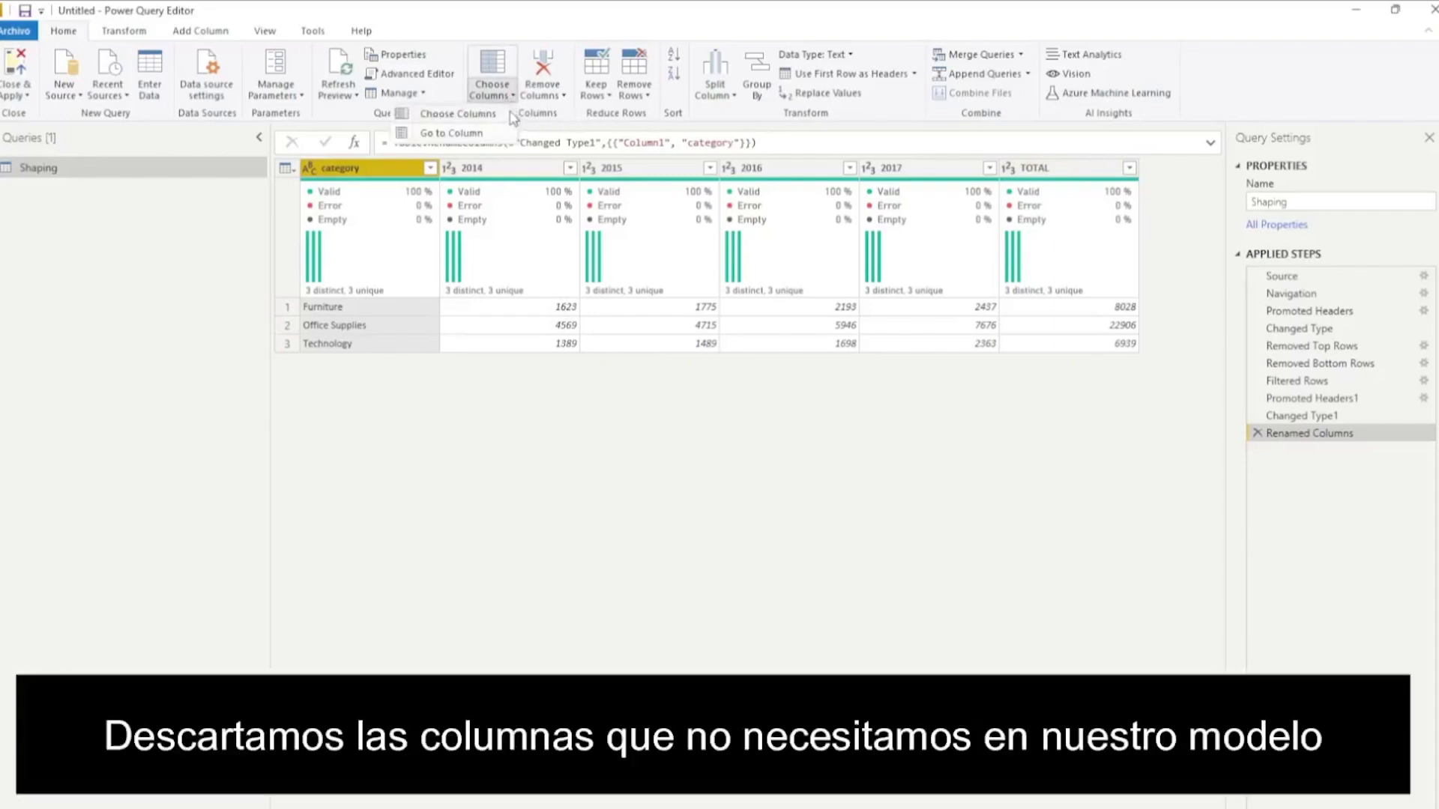
click(480, 116)
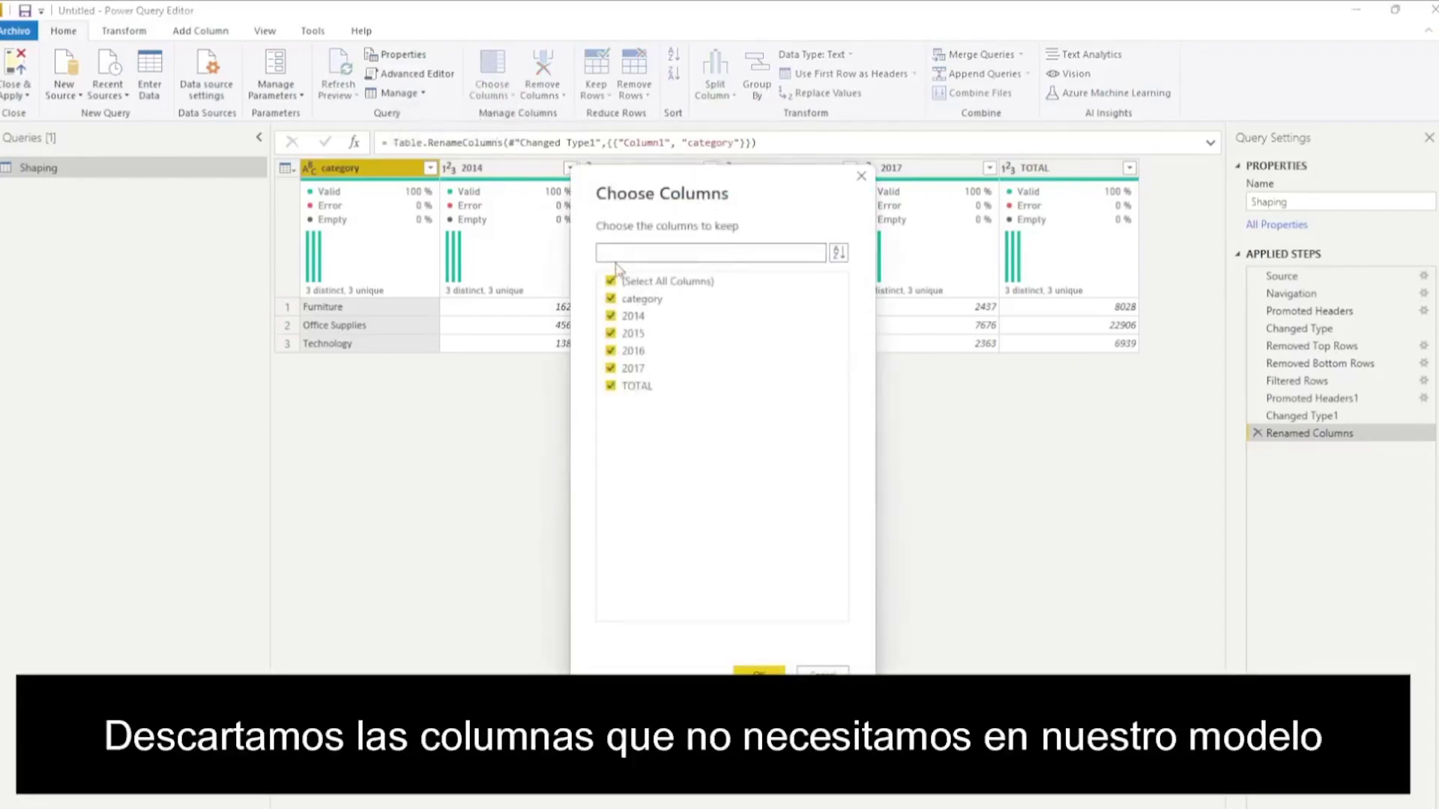
click(610, 386)
click(758, 670)
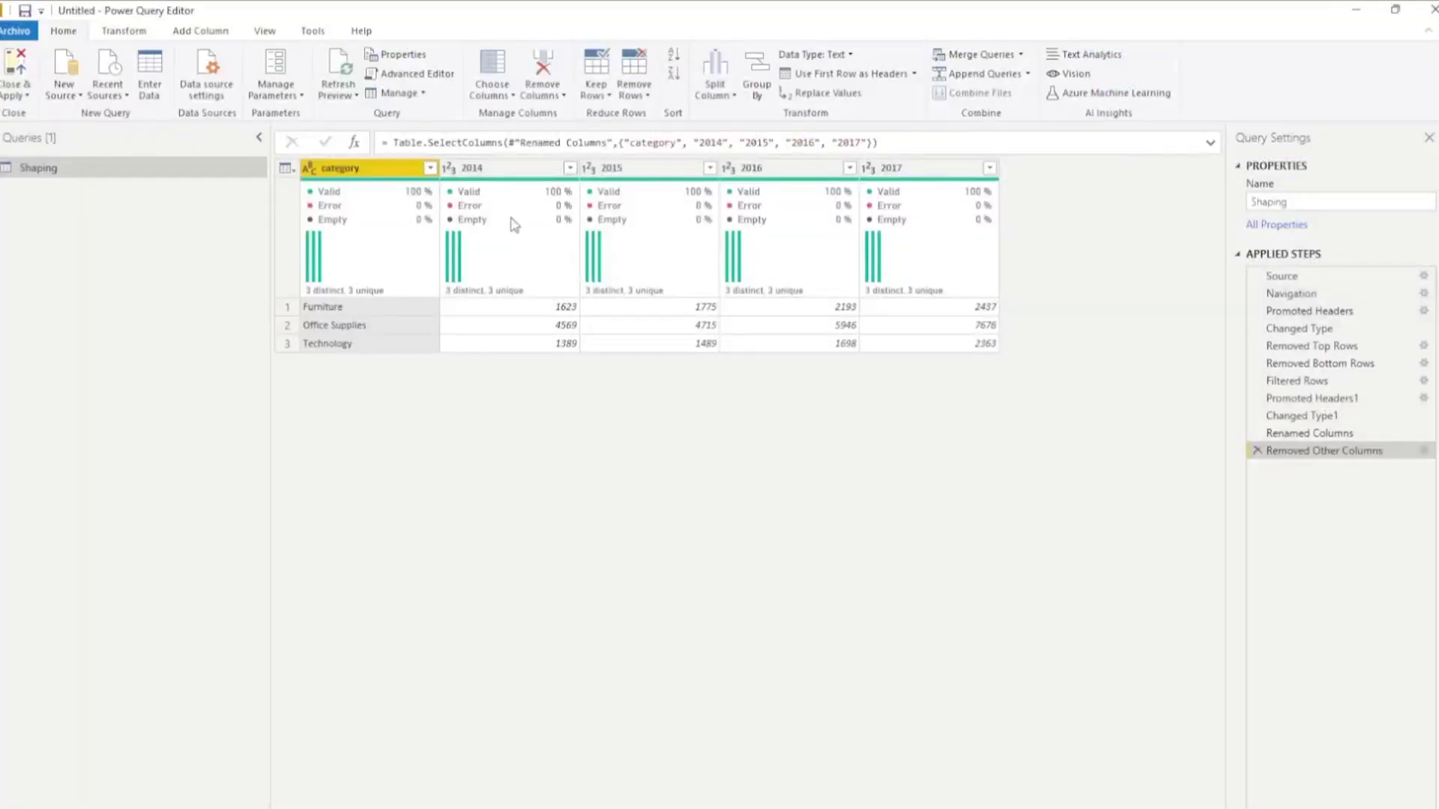
Unpivot the four year columns from 2014 to 2017.
click(497, 171)
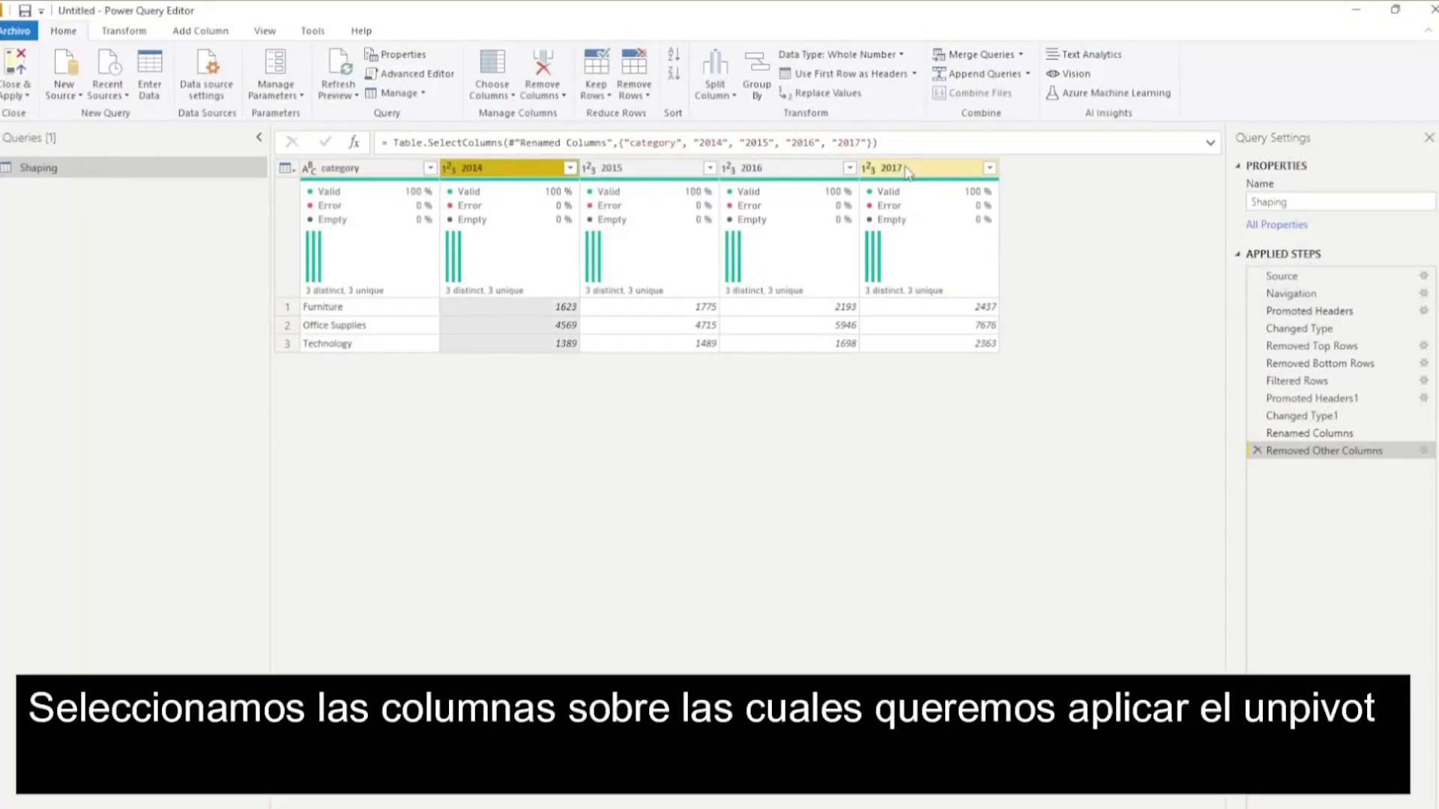
shift+click(907, 173)
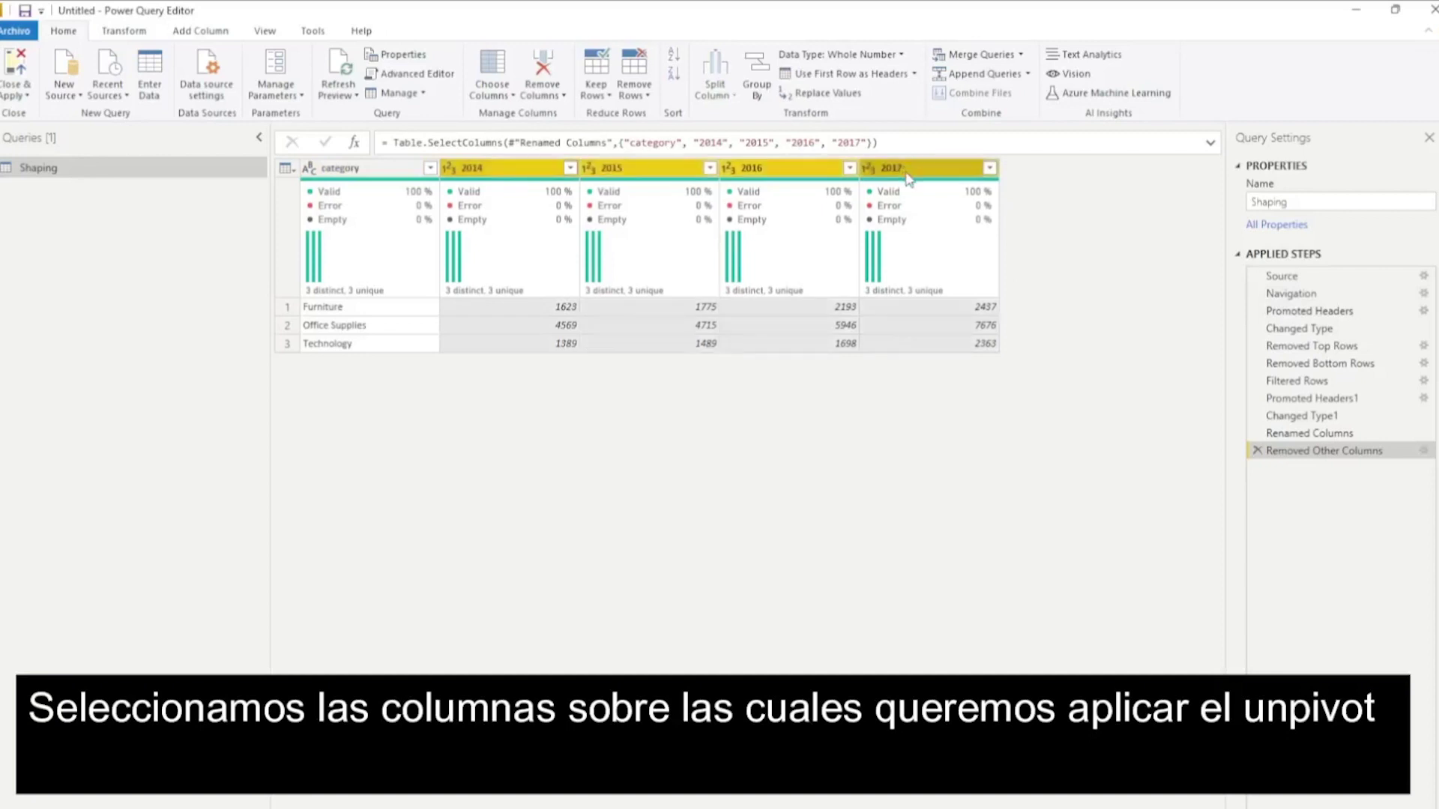
click(129, 36)
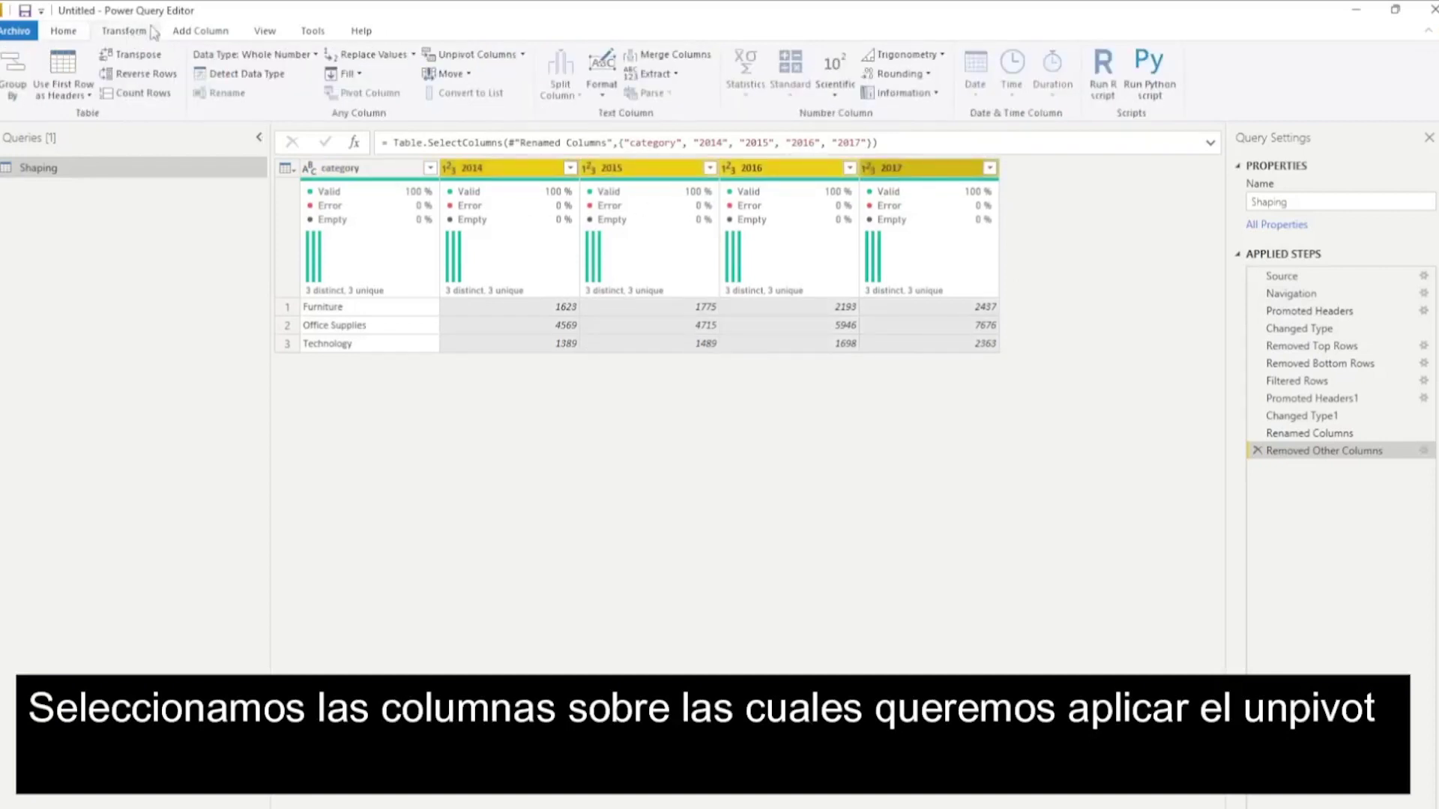
click(478, 56)
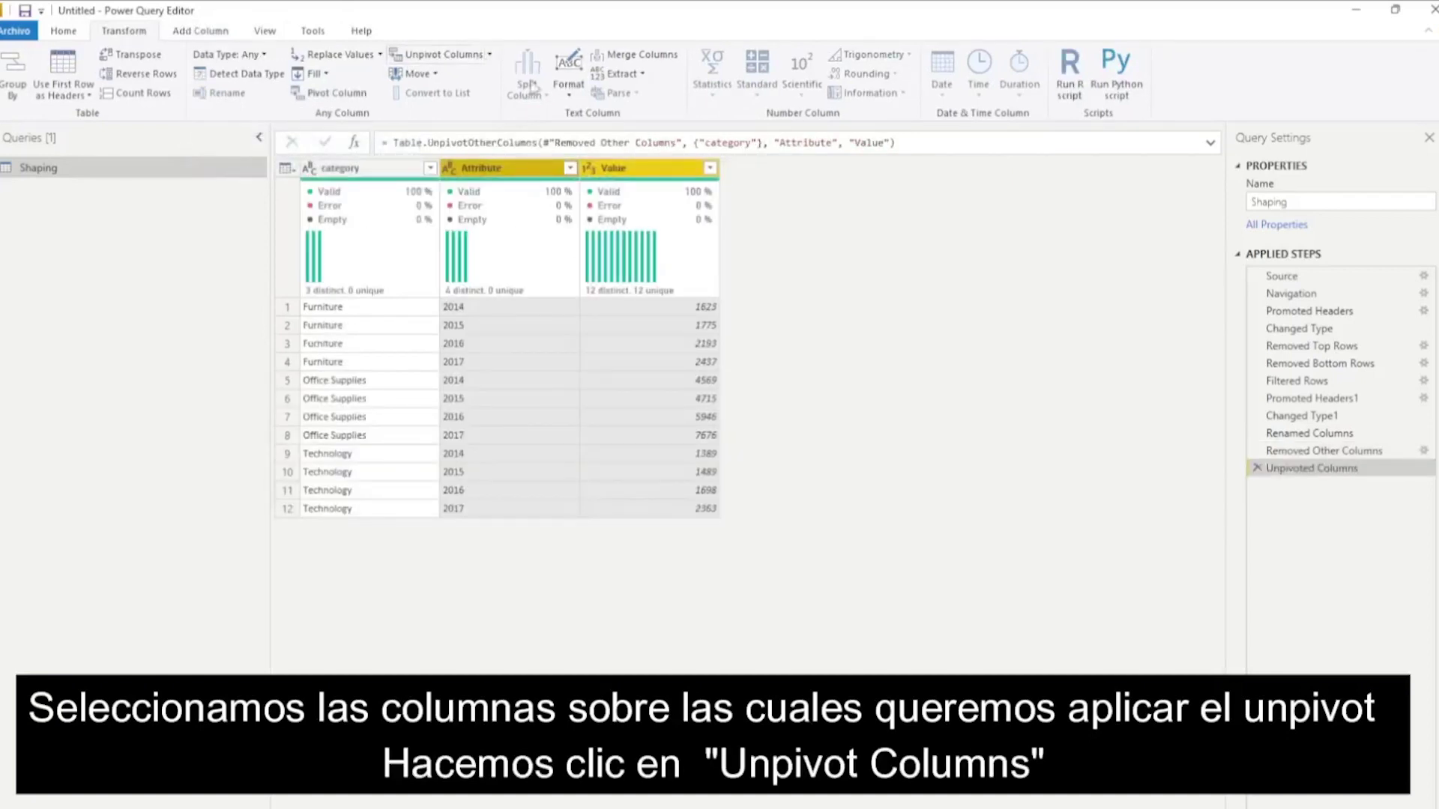
Rename the Attribute column "year" and the Value column "units".
double_click(481, 167)
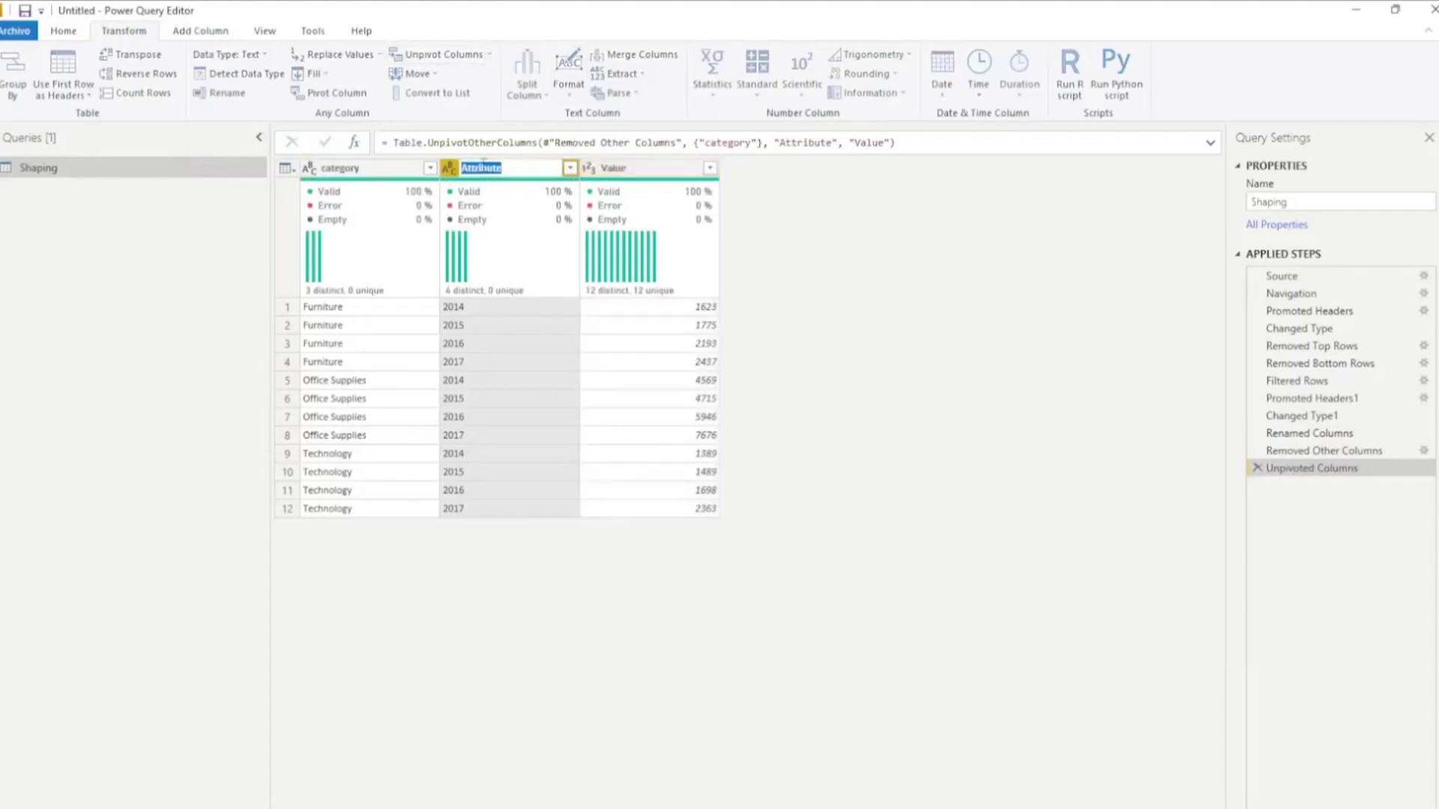
text(year)
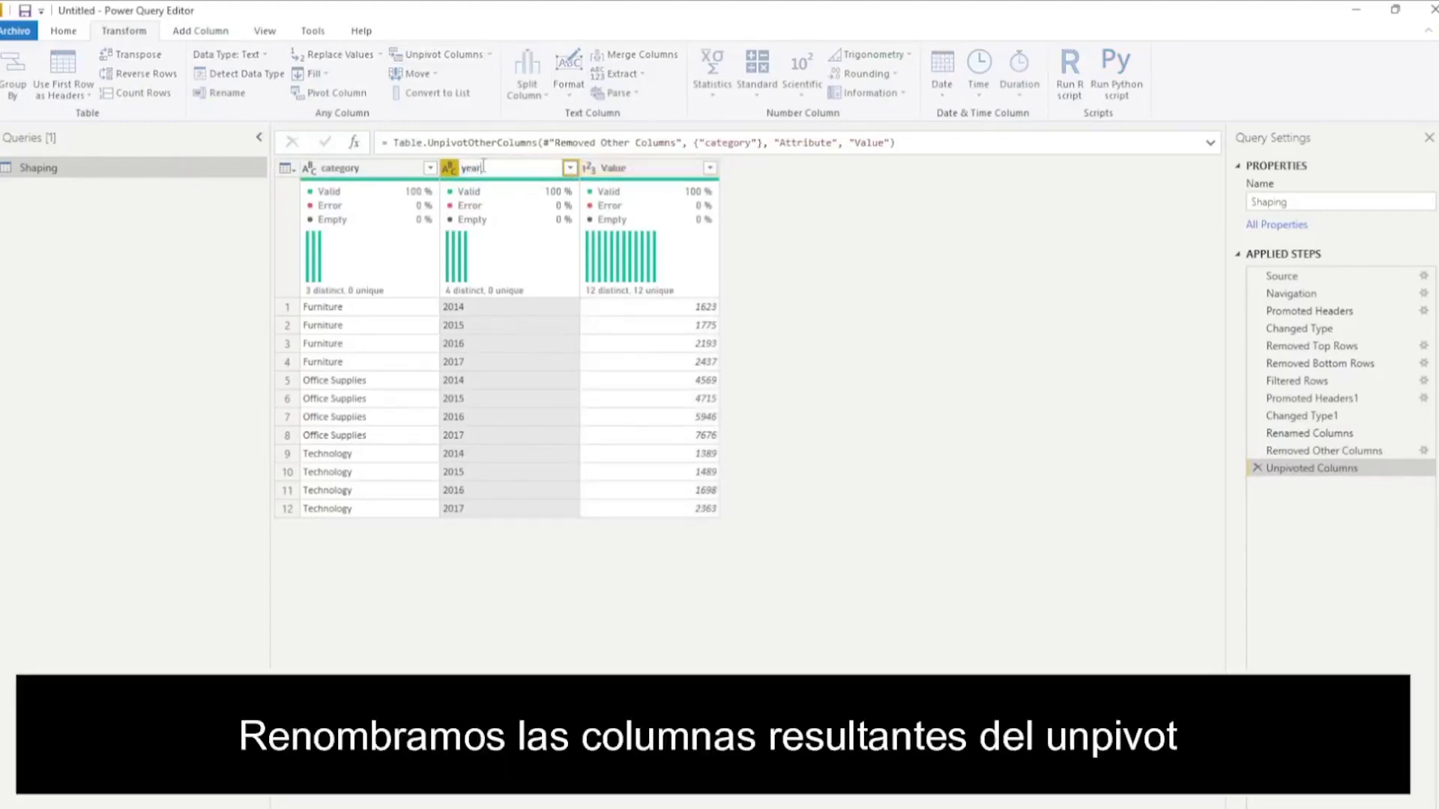
key(Return)
double_click(616, 169)
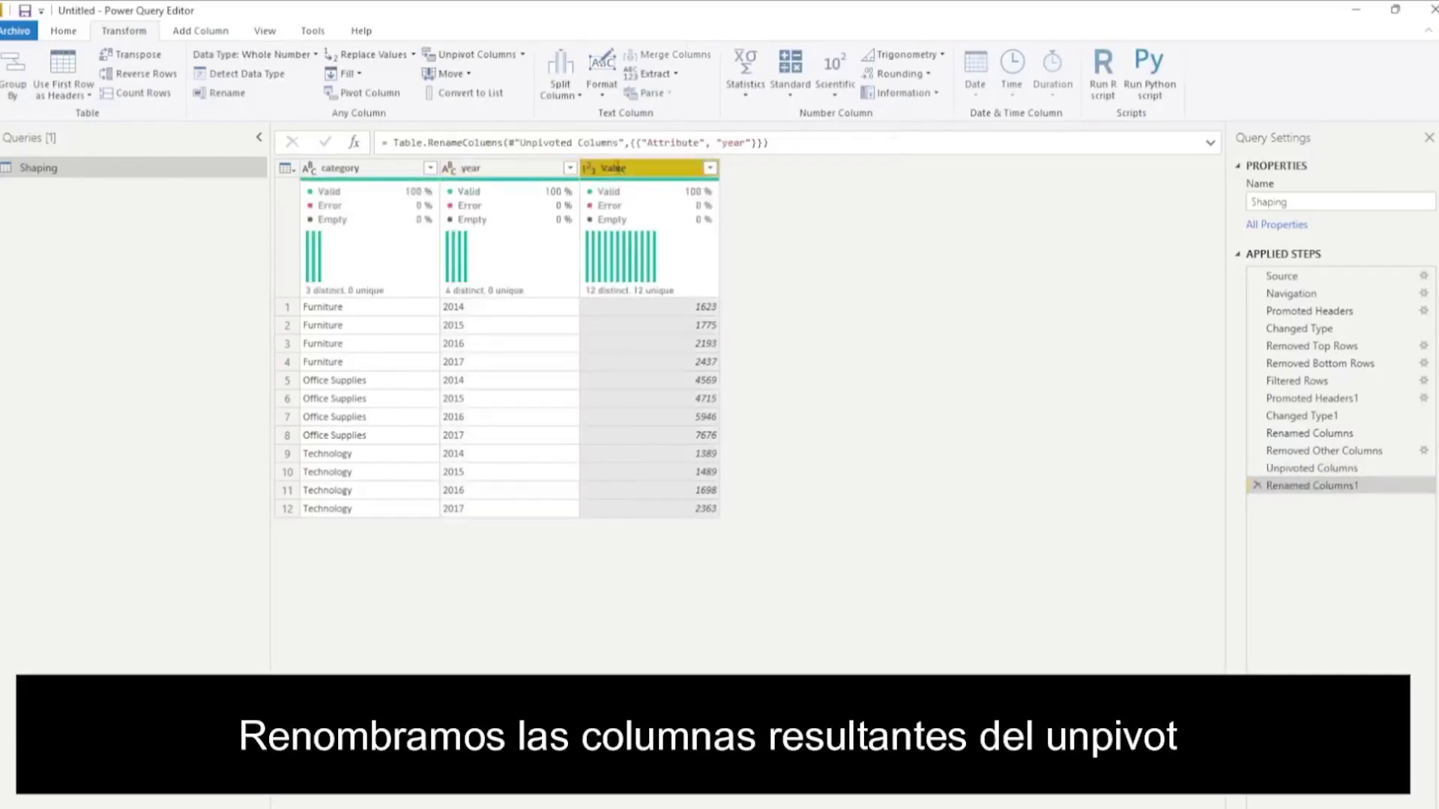
text(units)
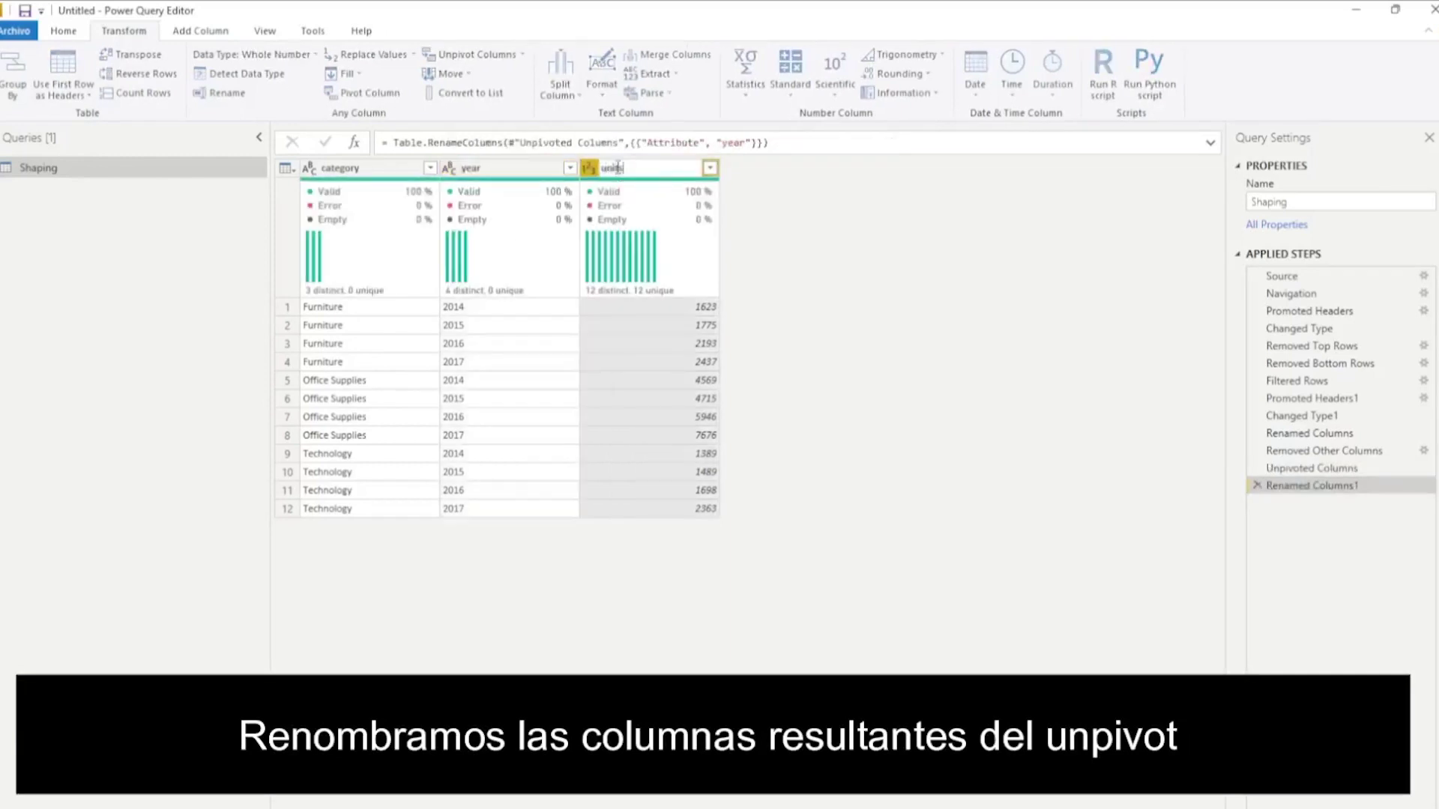
key(Return)
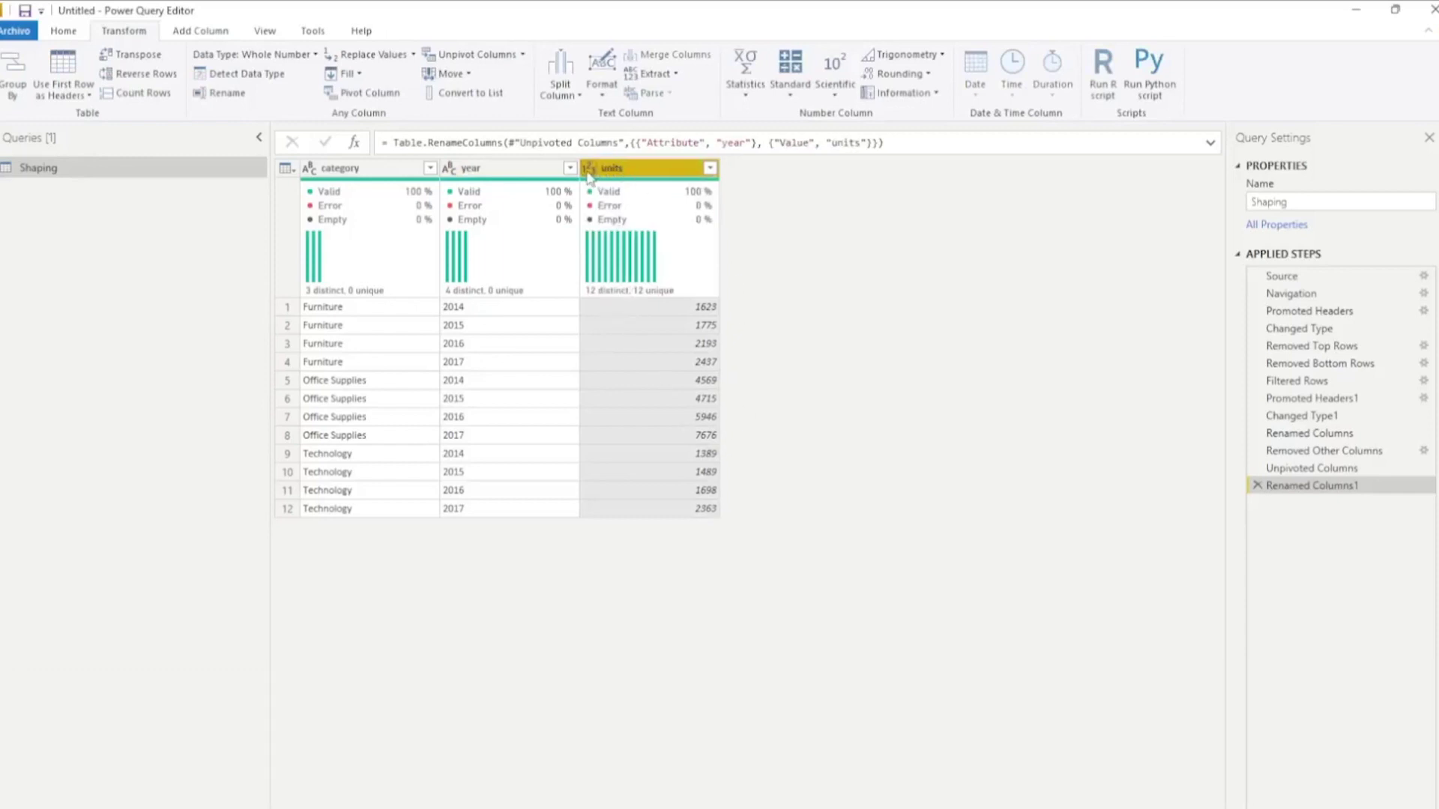
Change the data type of the year column to Whole Number.
click(450, 171)
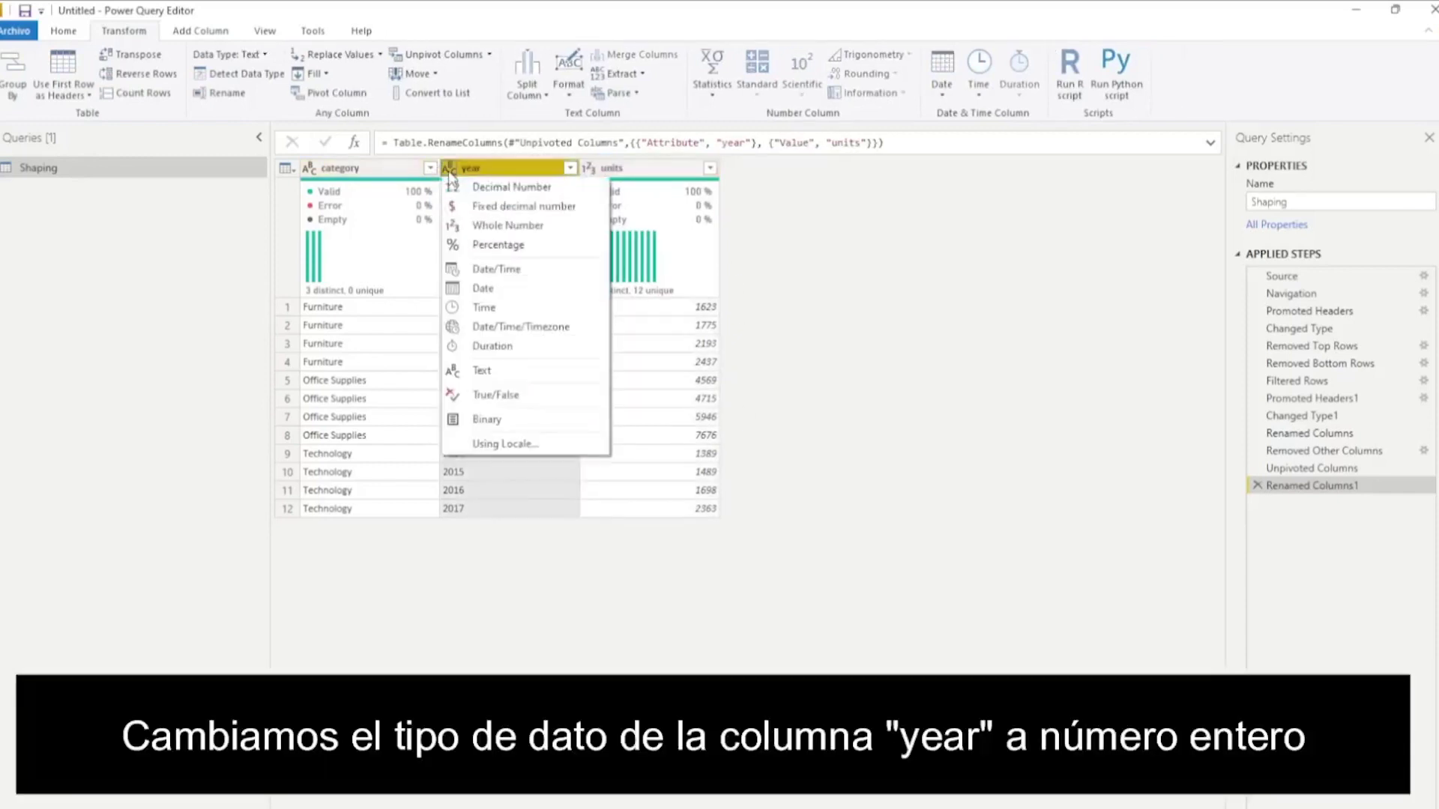
click(508, 224)
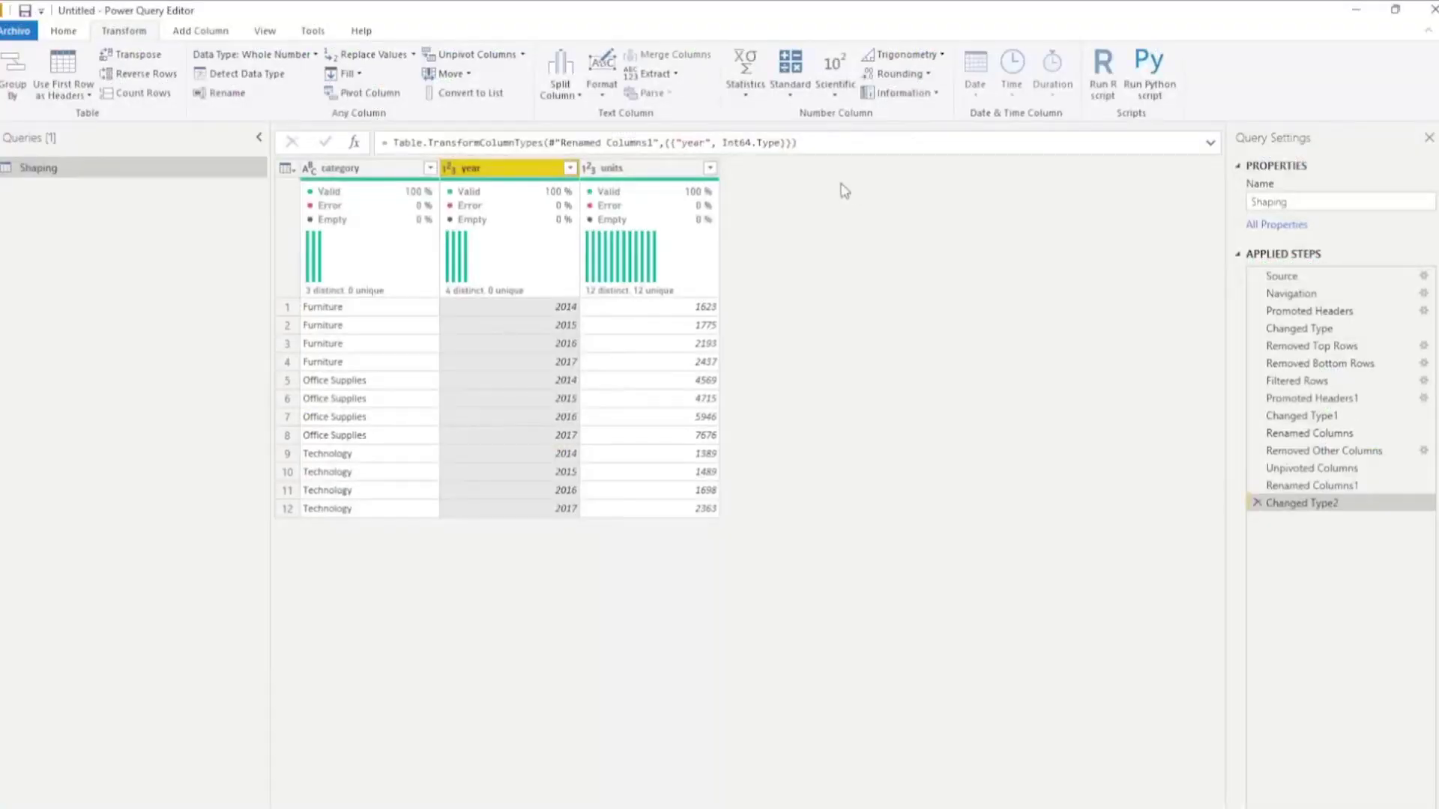
Review the table preview at each applied step of the Shaping query, from Source through Changed Type2.
click(1307, 282)
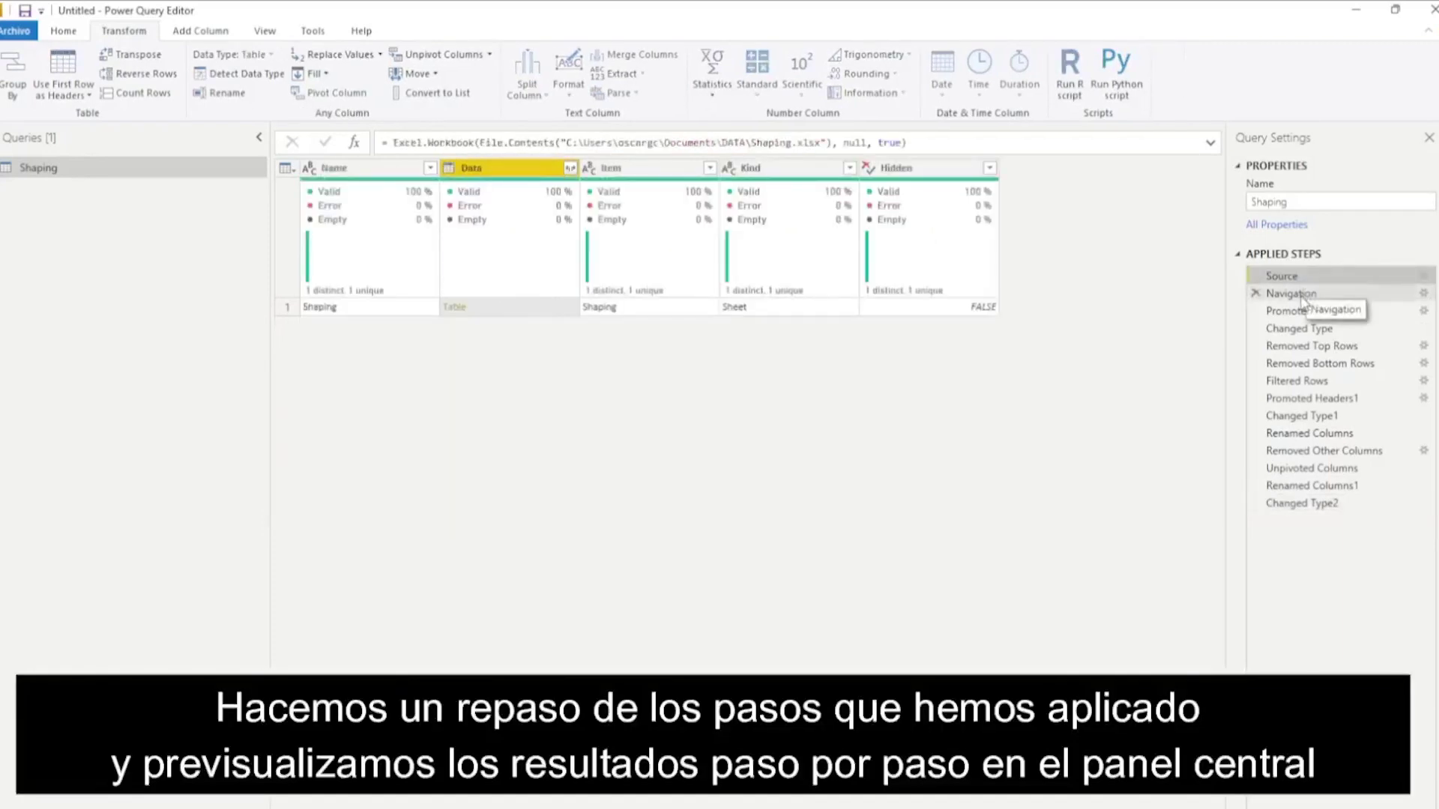
click(1308, 293)
click(1308, 313)
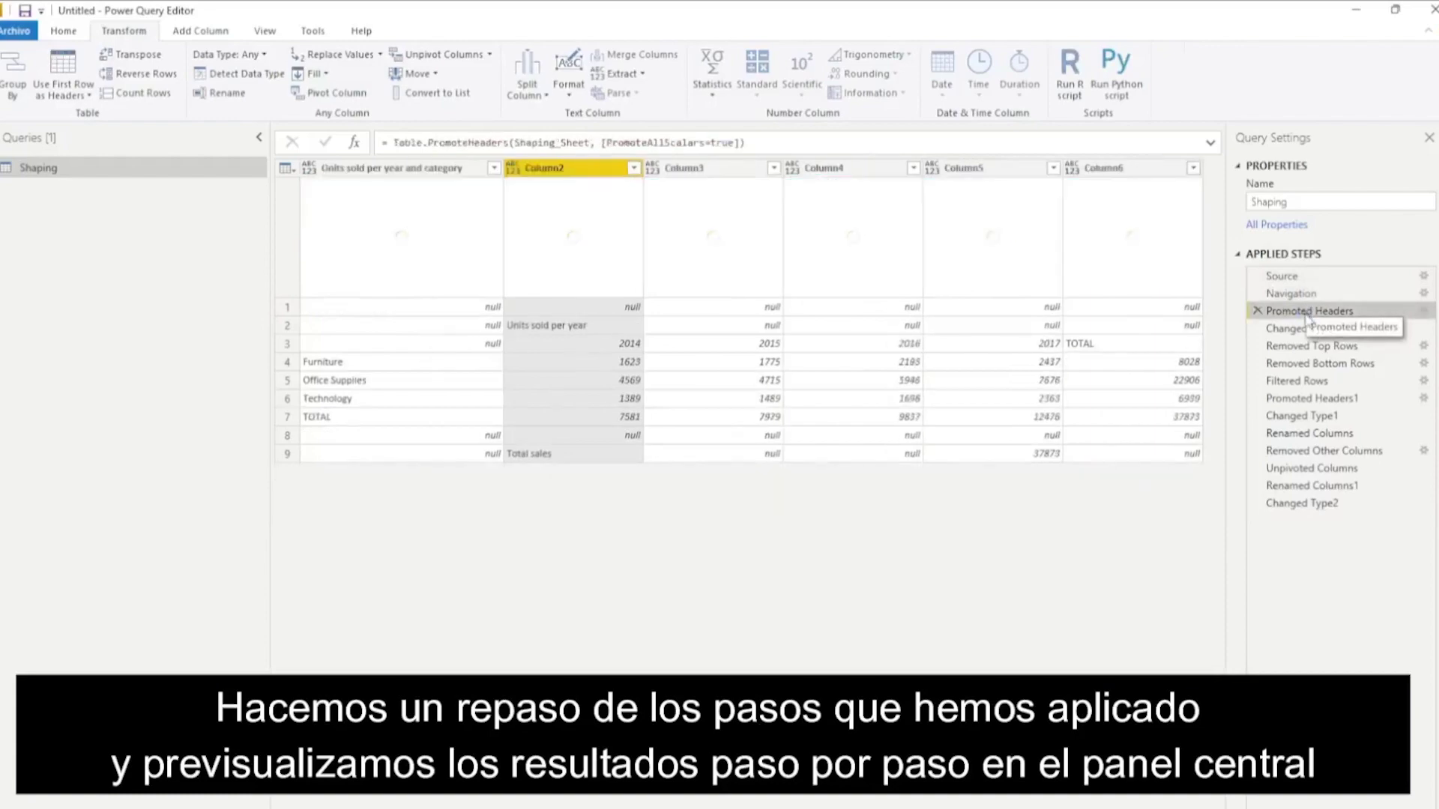
click(1308, 331)
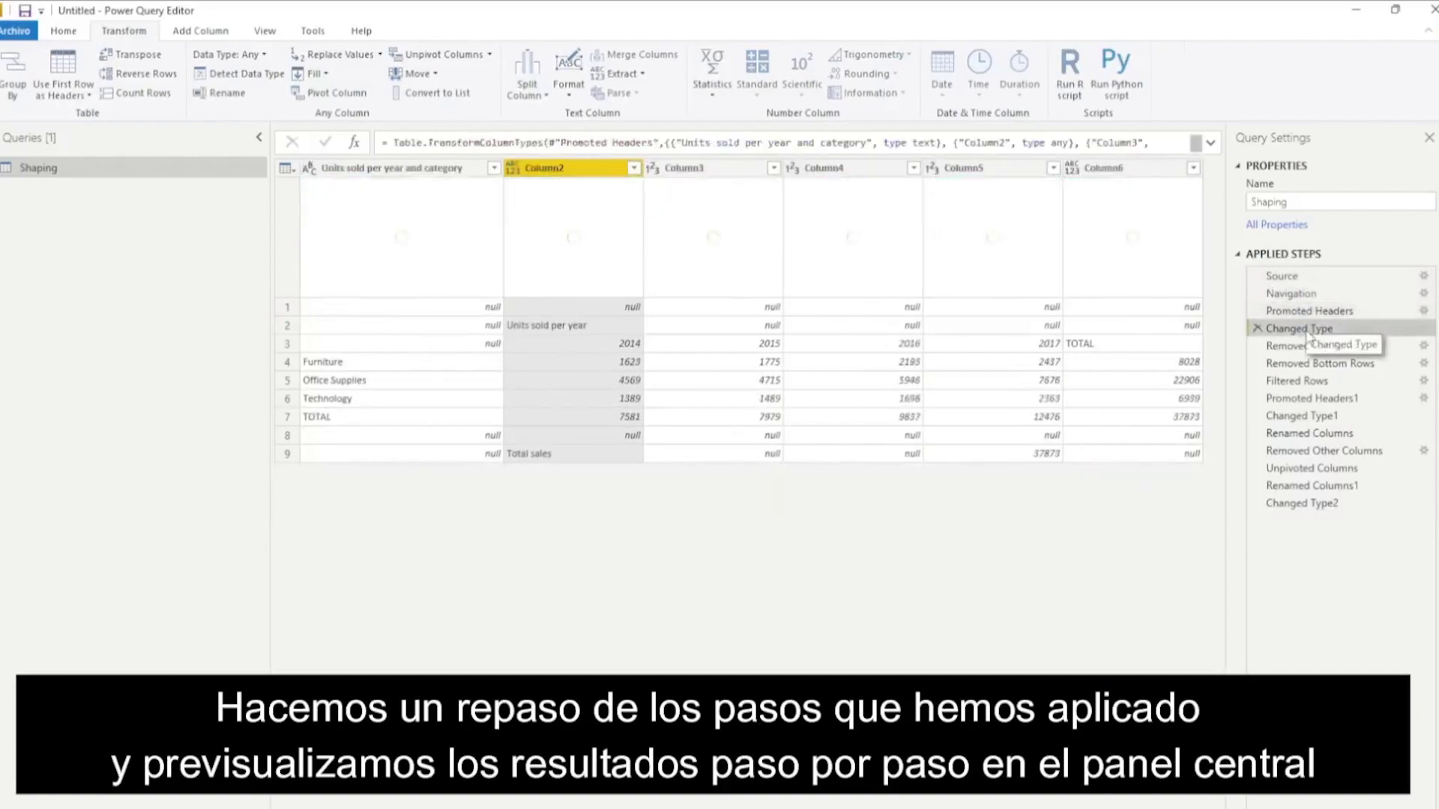
click(1310, 348)
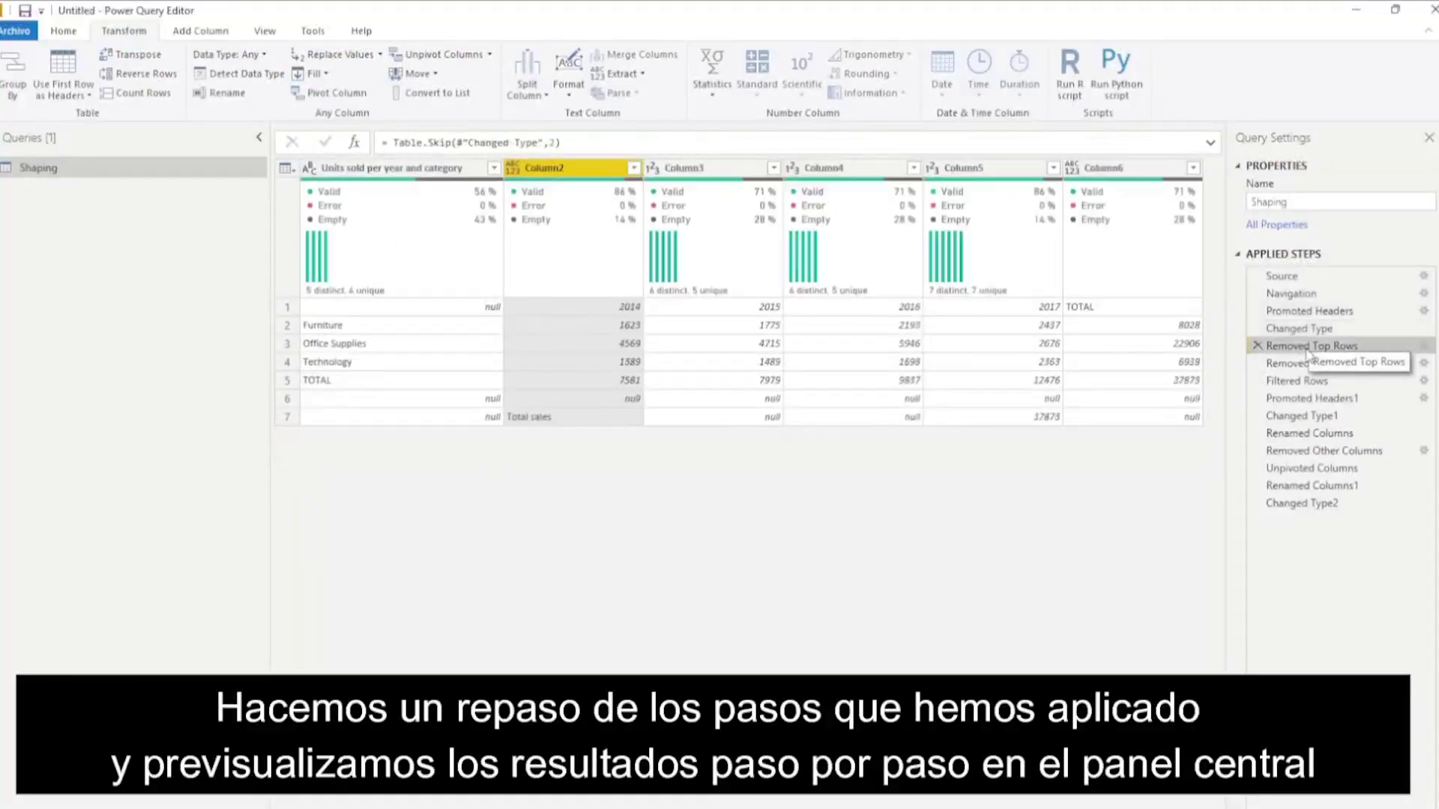
click(1309, 365)
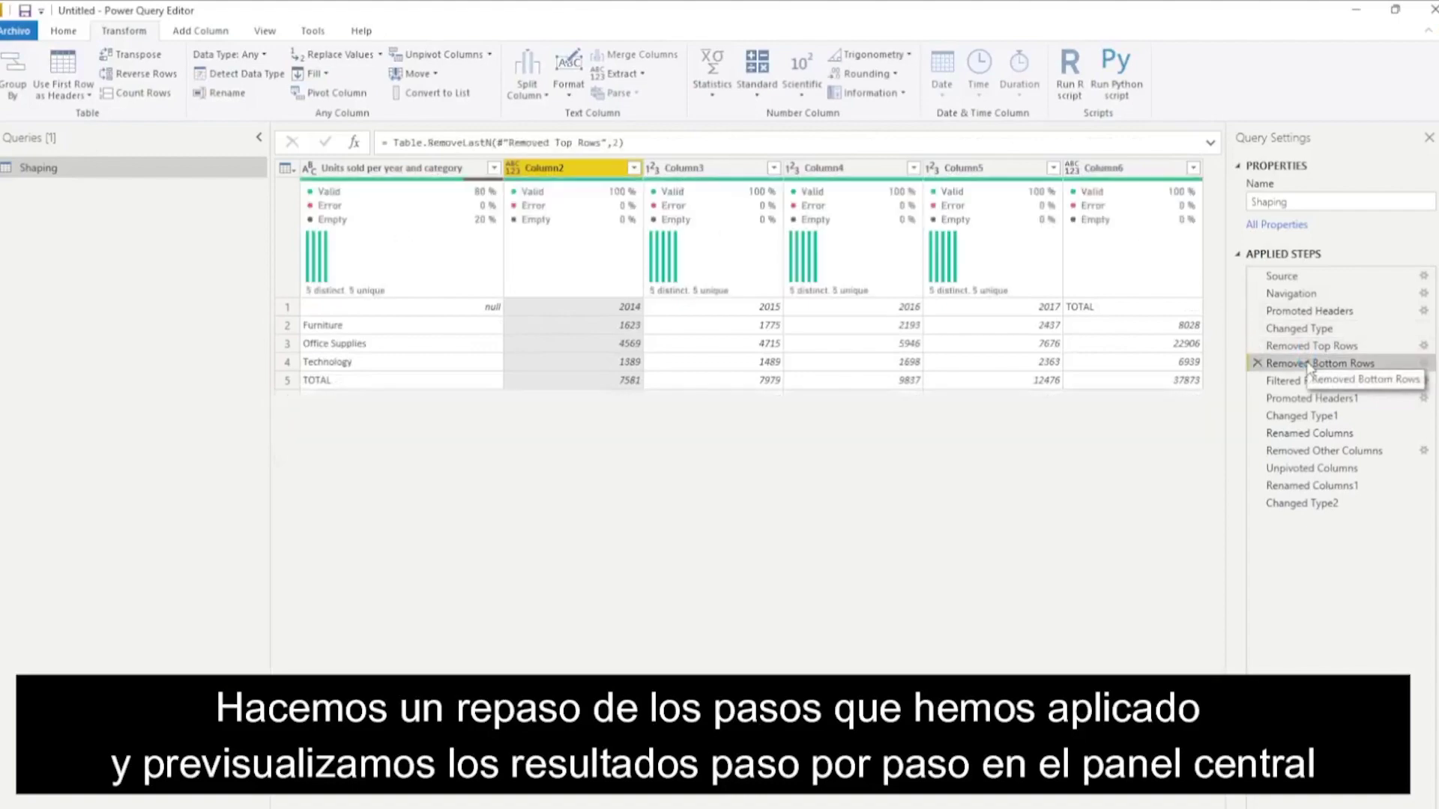
click(1315, 382)
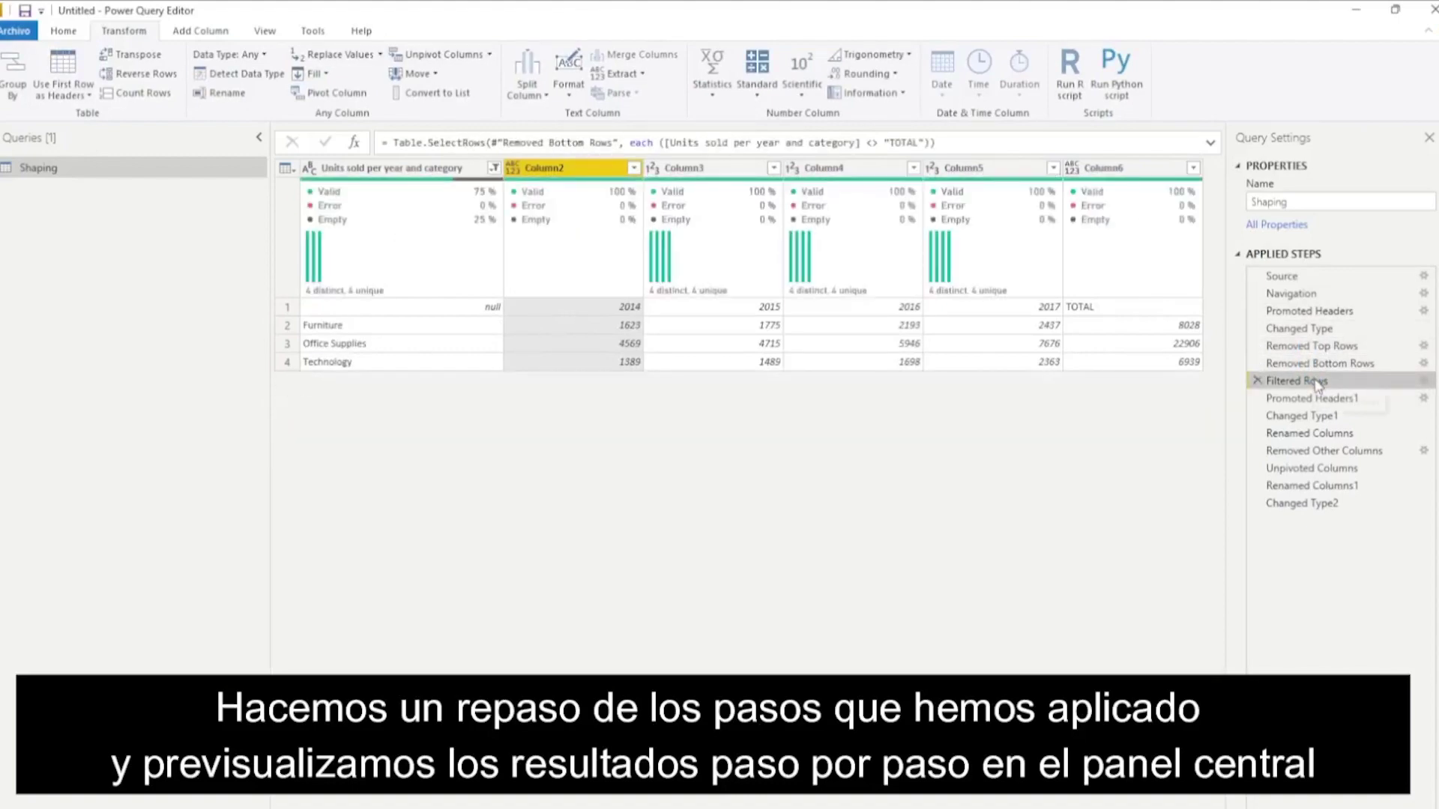
click(1316, 399)
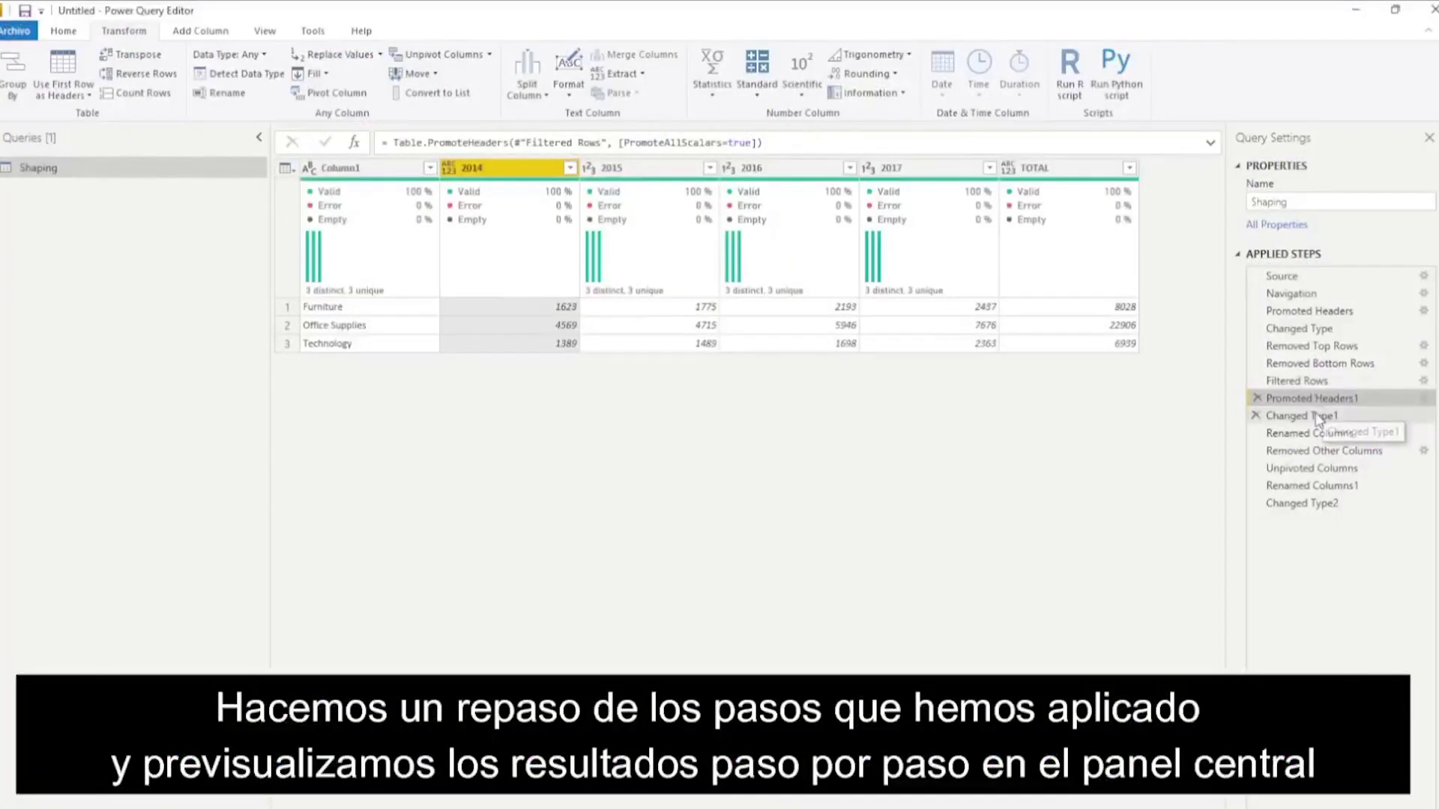
click(1310, 416)
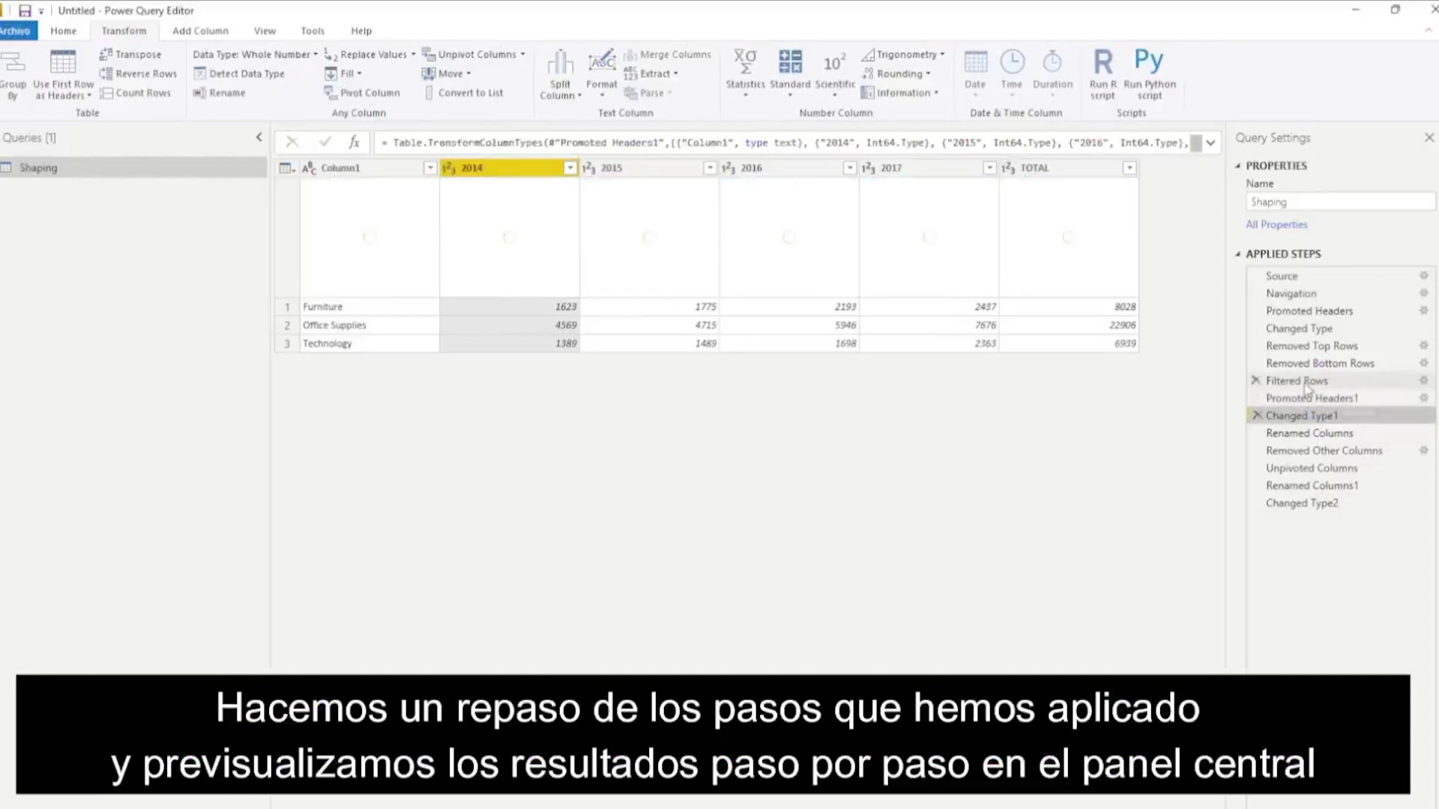
click(1303, 433)
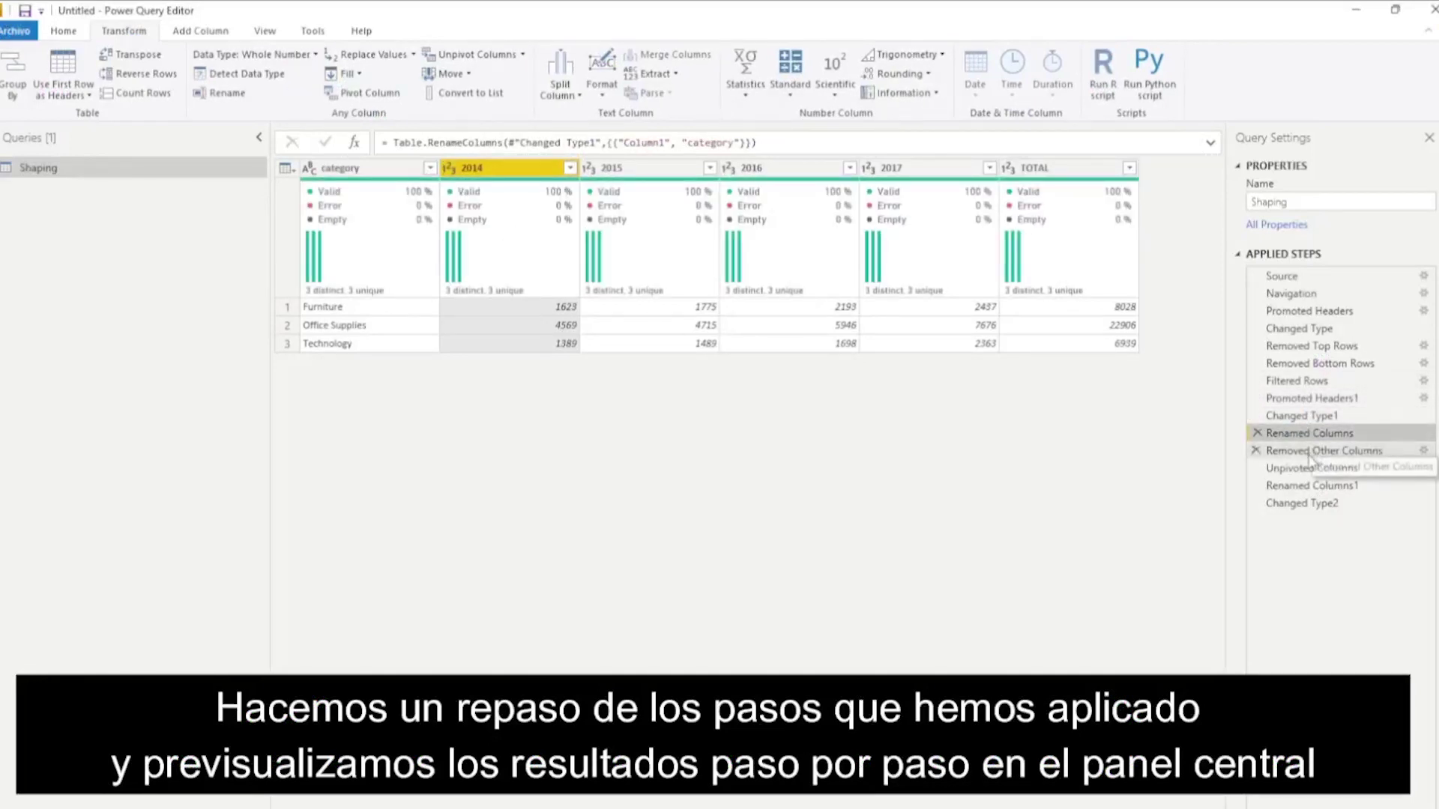
click(1313, 452)
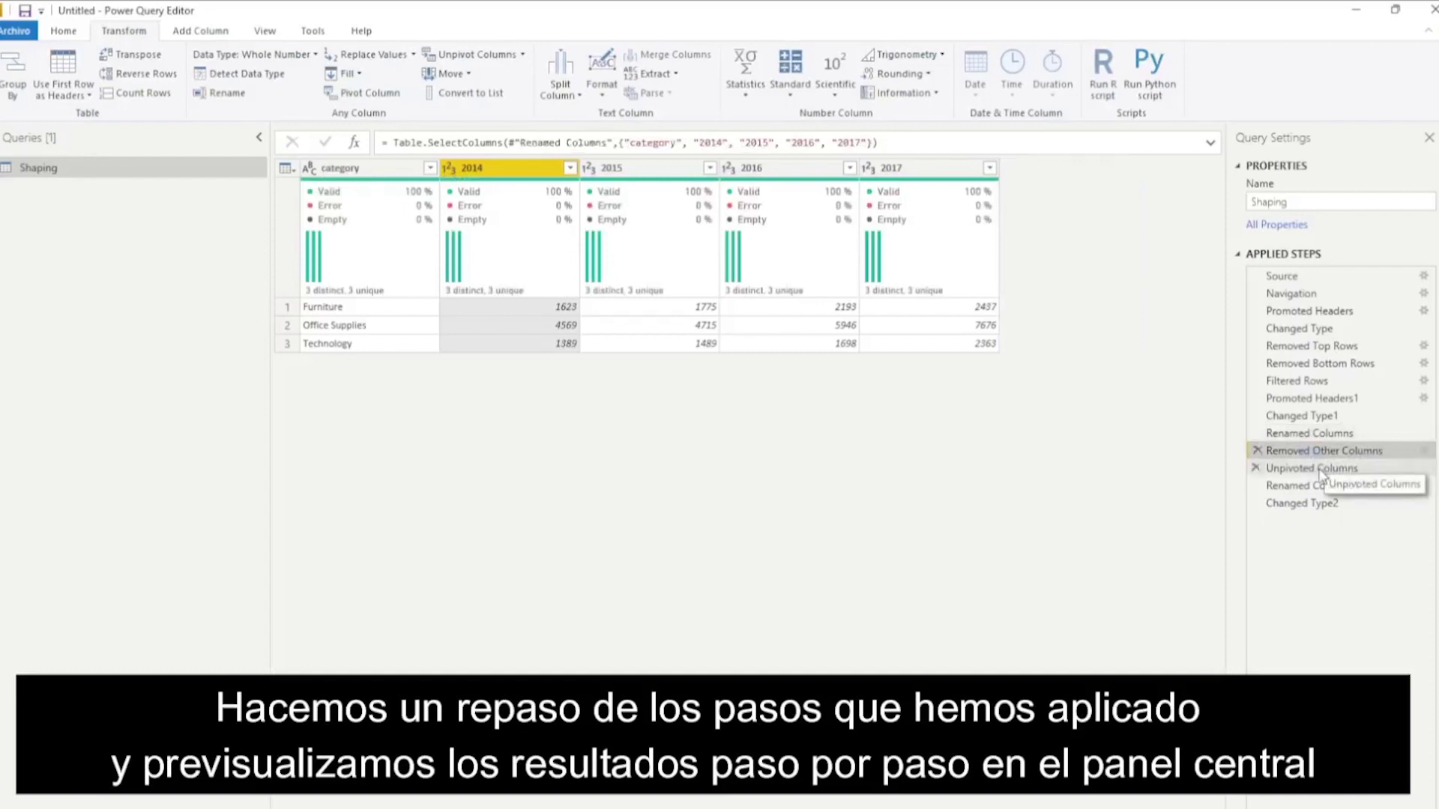
click(1326, 467)
click(1331, 487)
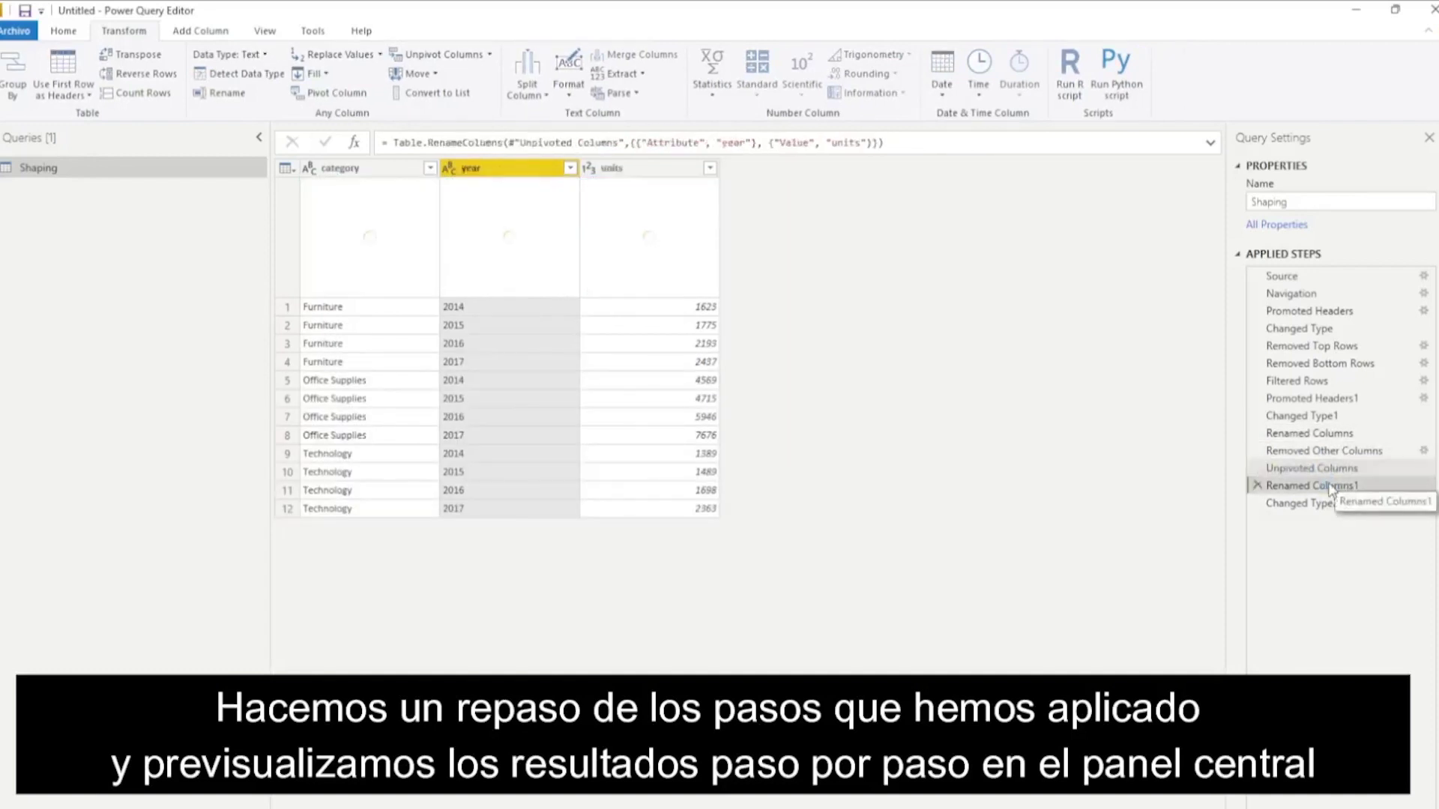
click(1323, 505)
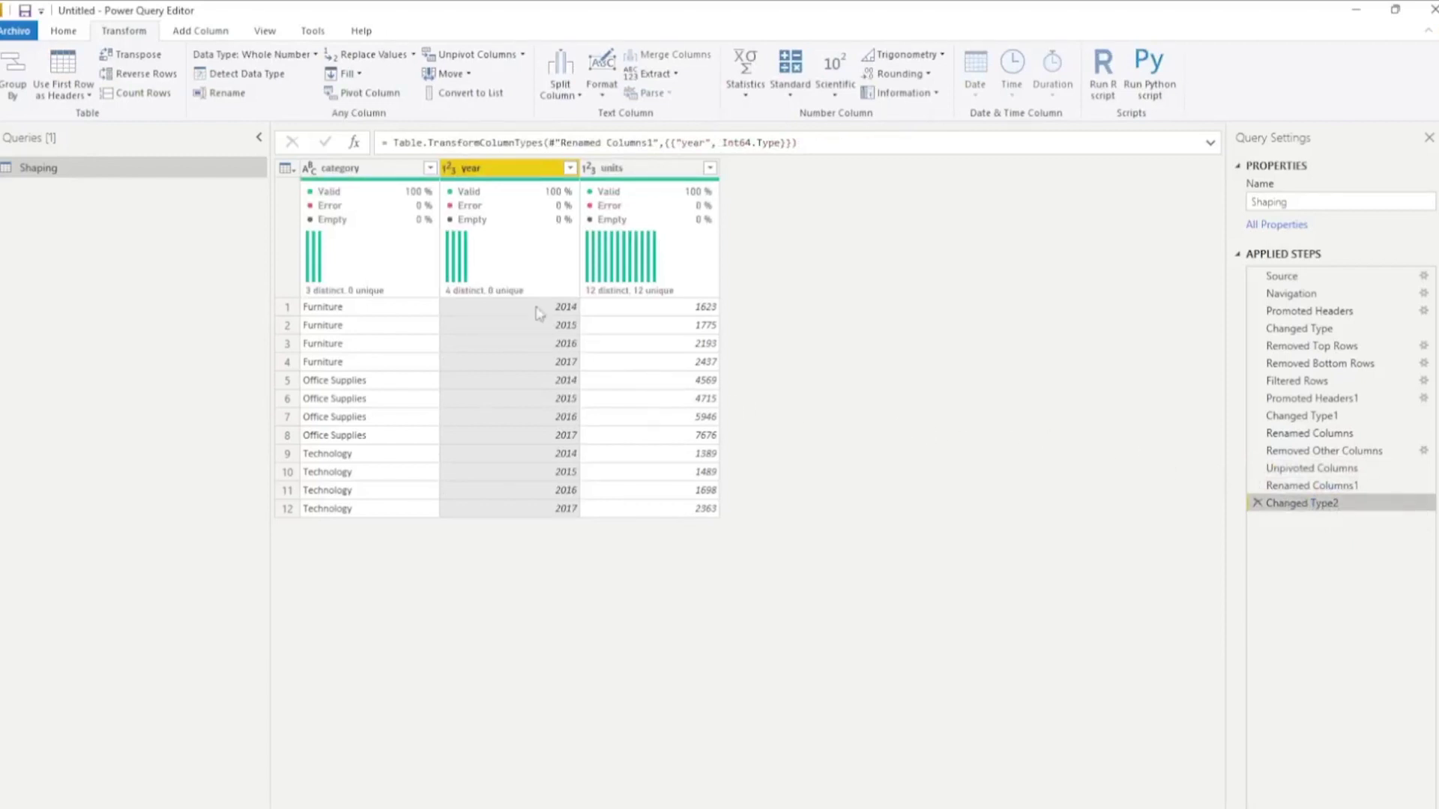
Close and apply the query changes, and add a line chart enlarged to fill the report page.
click(62, 33)
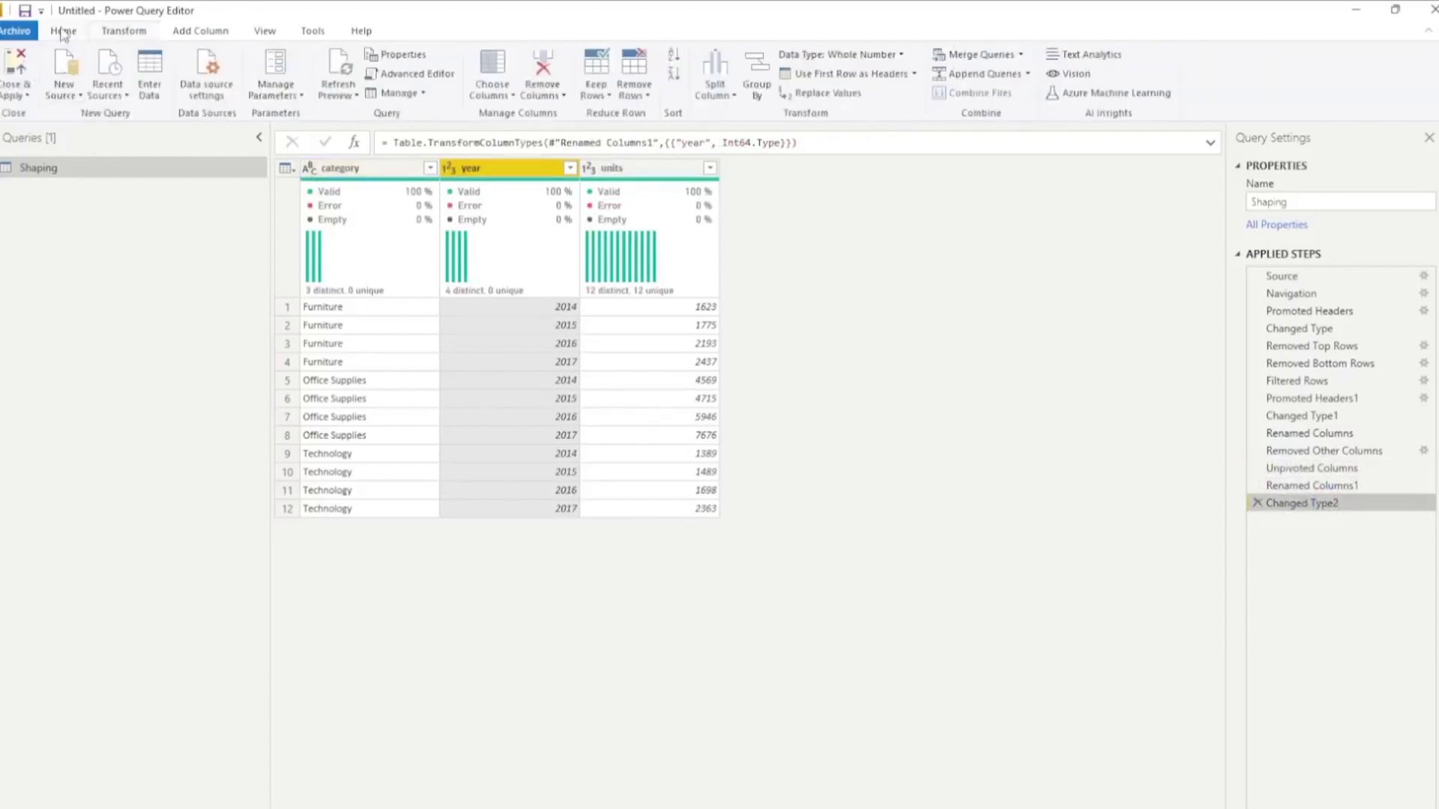
click(16, 71)
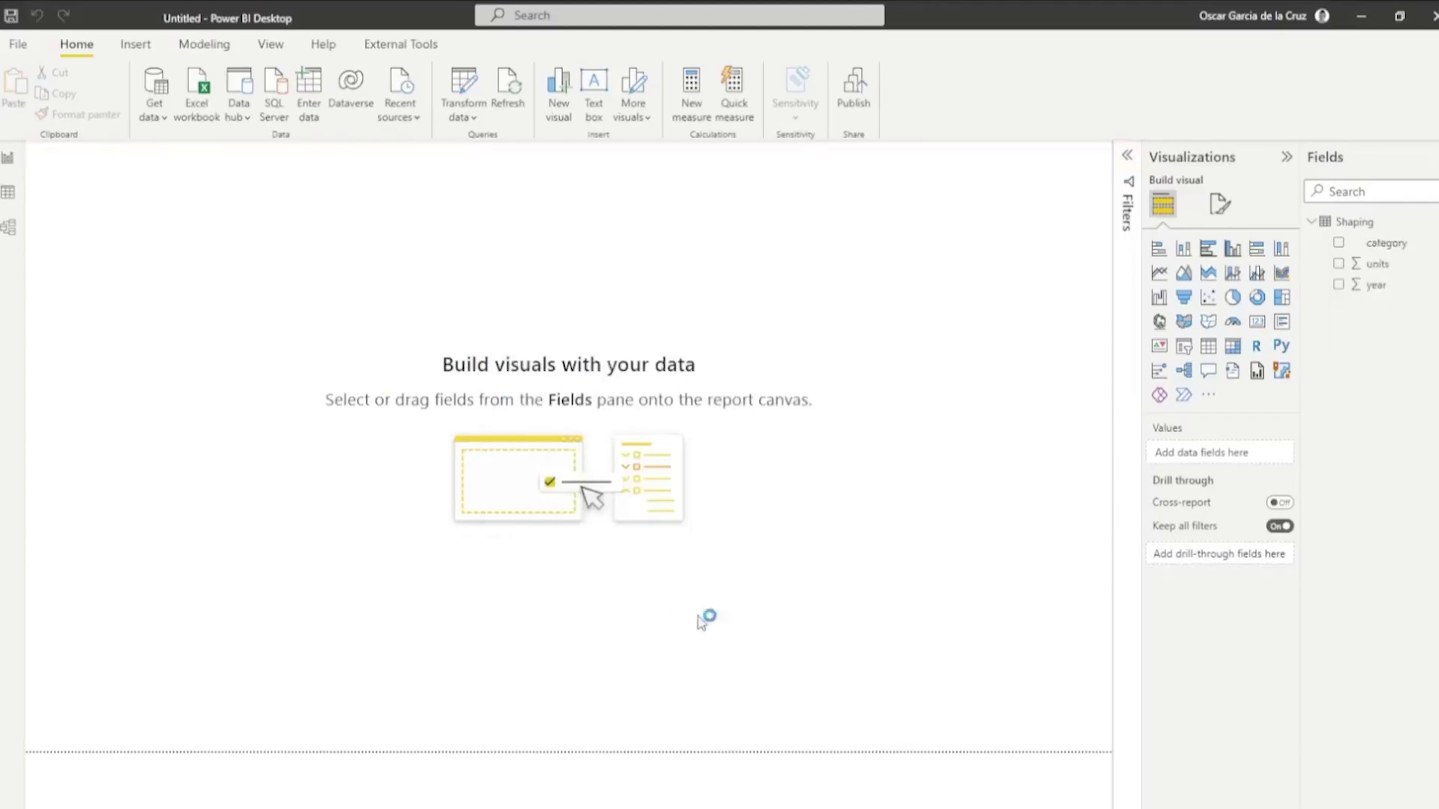
click(1159, 275)
drag(267, 373, 1099, 722)
drag(786, 155, 783, 168)
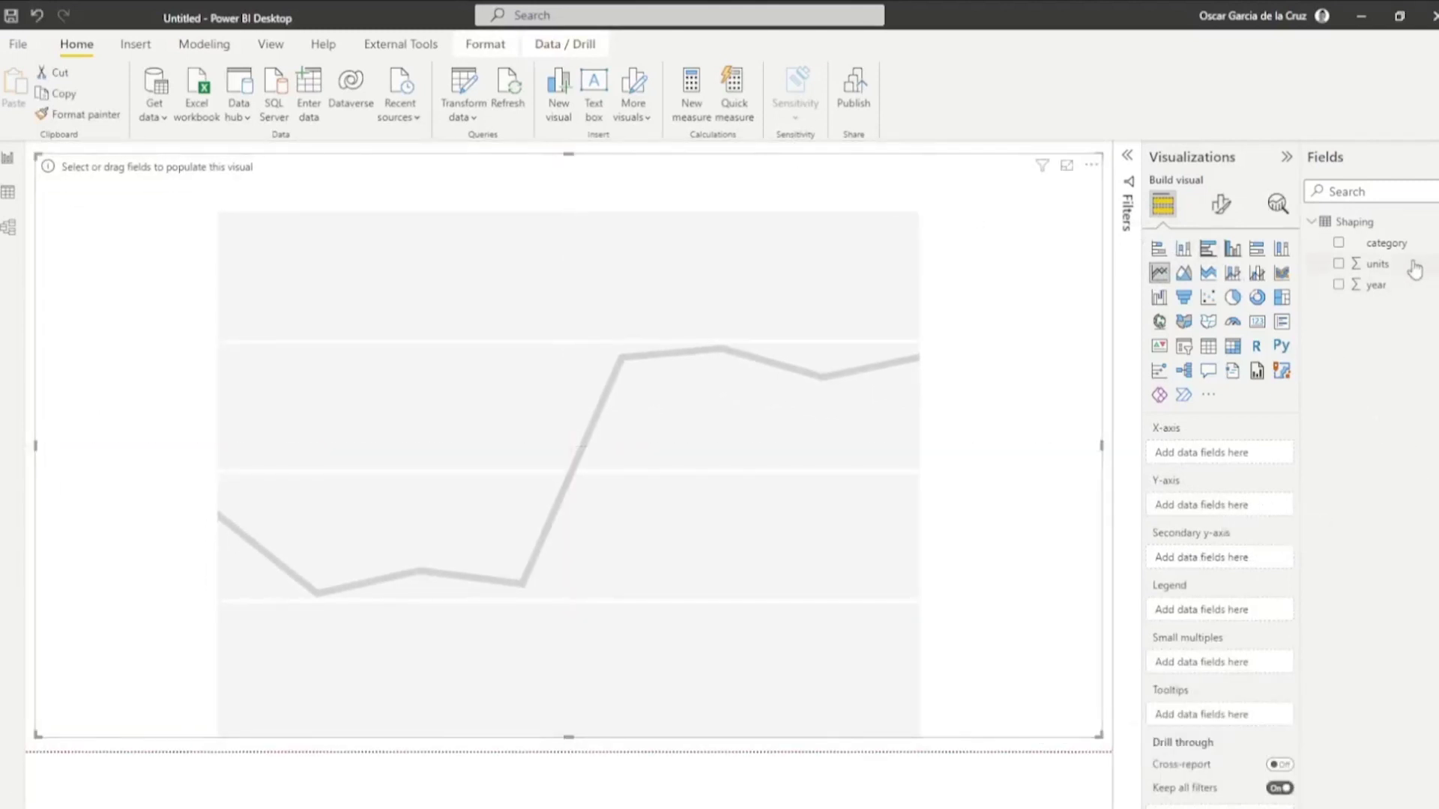
Plot units on the Y-axis by year on the X-axis with category as the legend, and lower the chart's top edge slightly.
drag(1414, 269, 1212, 511)
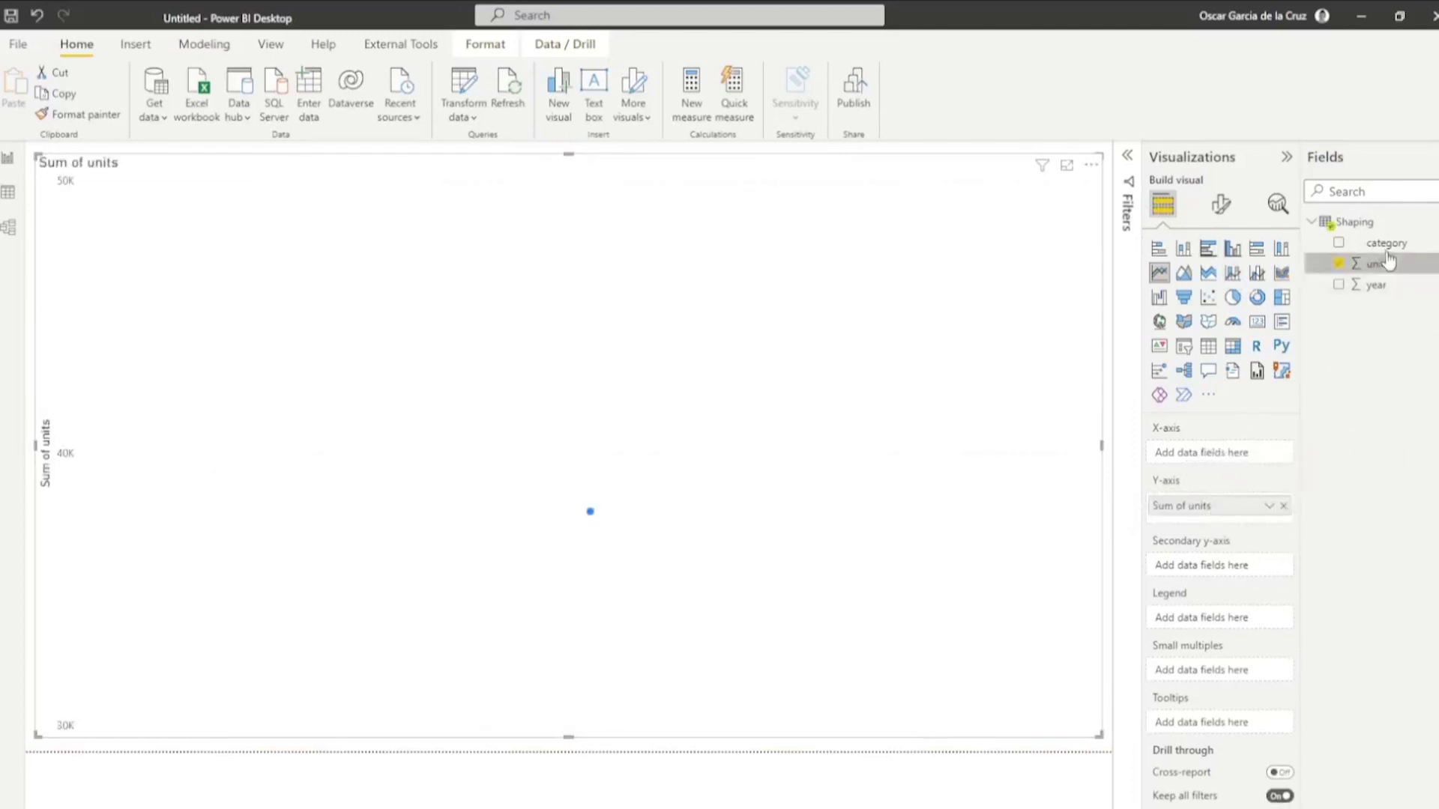
drag(1379, 284, 1227, 454)
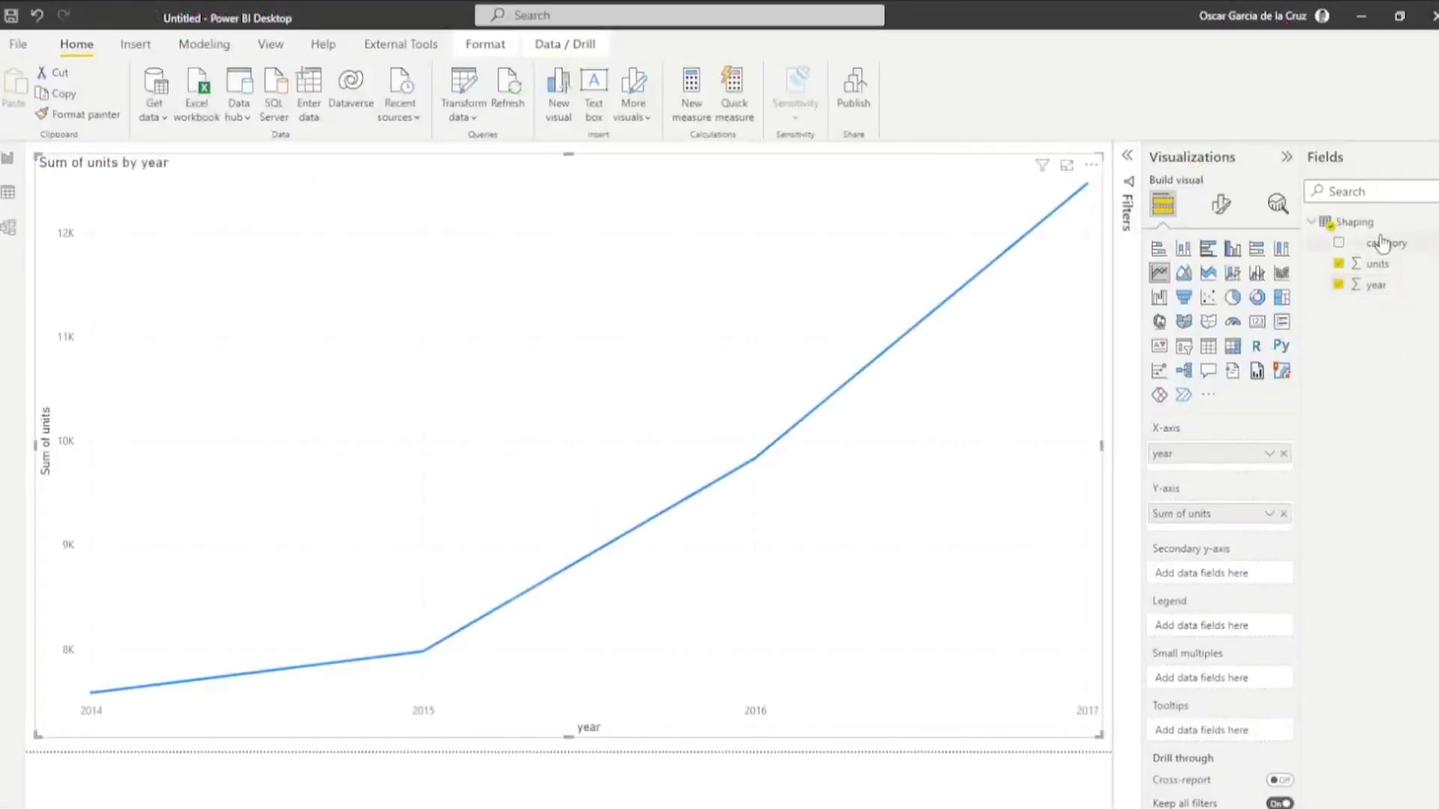
drag(1383, 243, 1220, 622)
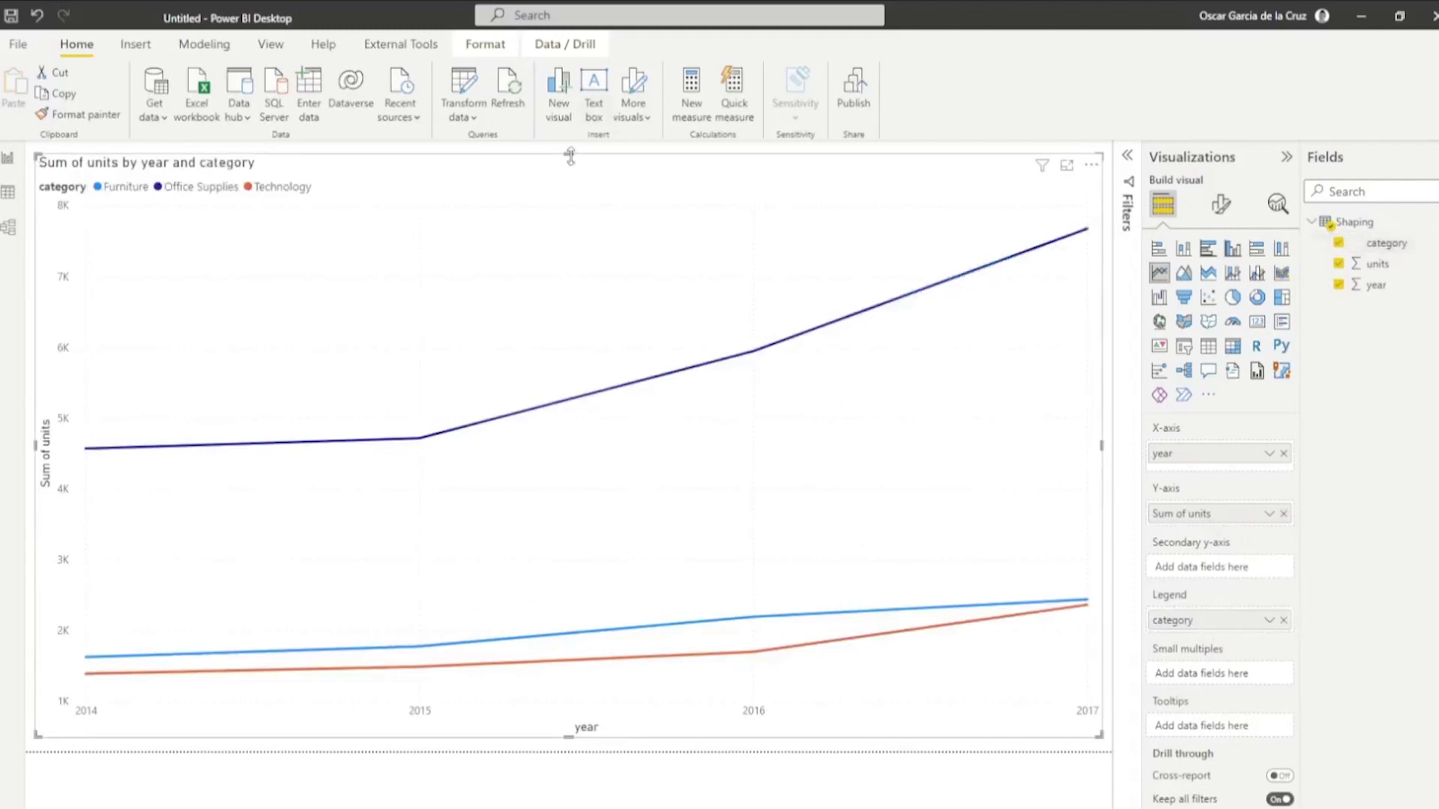
drag(569, 153, 571, 183)
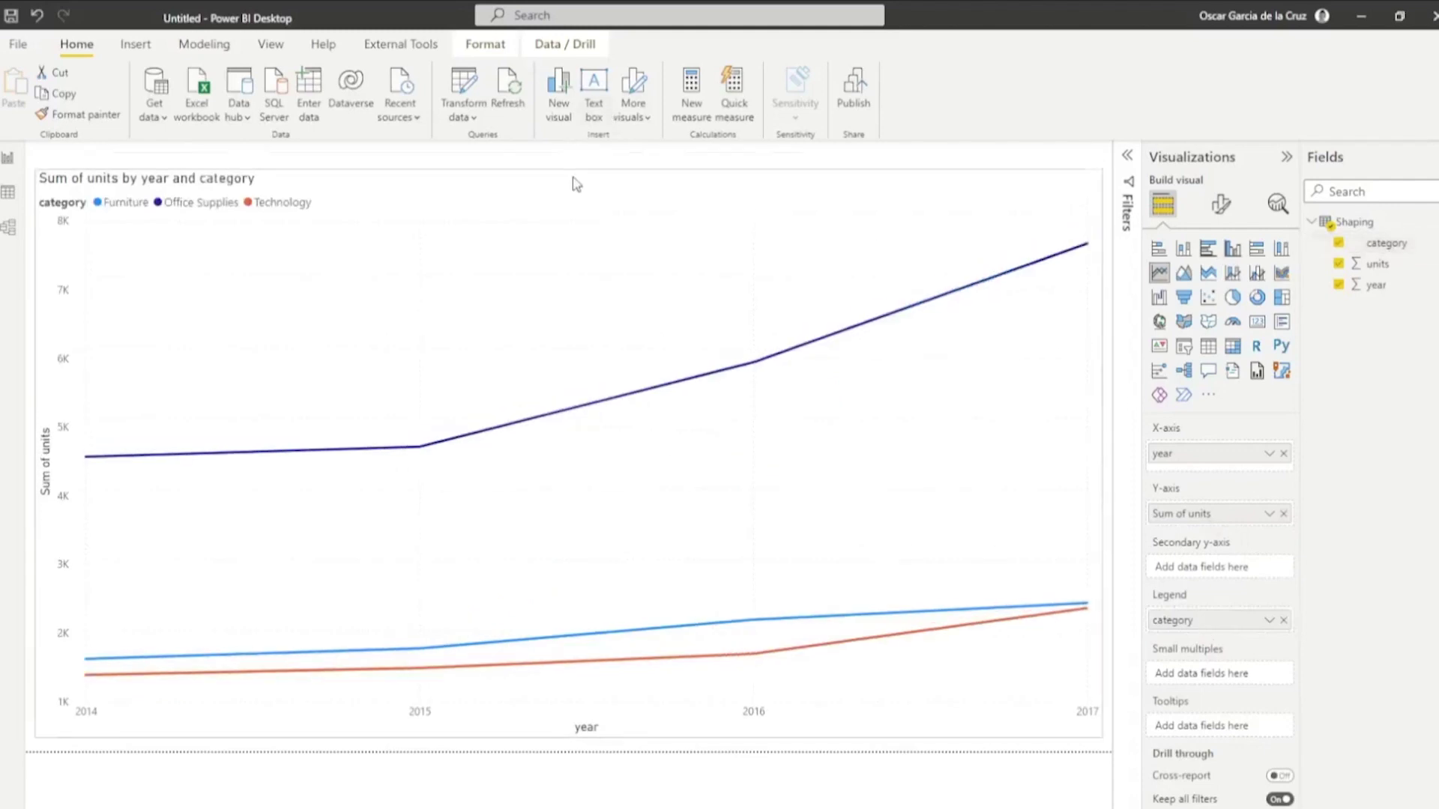
Center the chart title and increase its font size by five points.
click(1221, 214)
click(1230, 293)
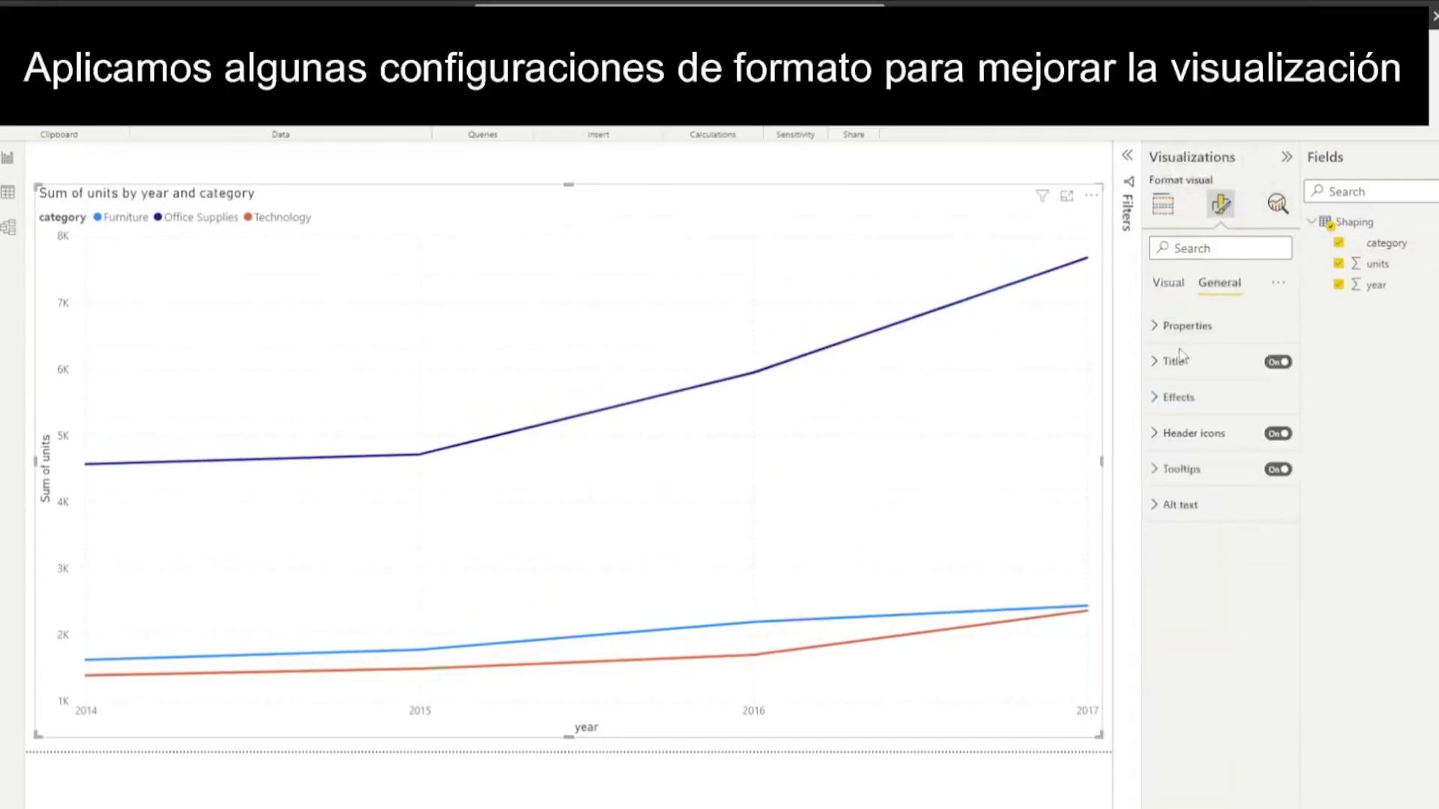
click(1160, 362)
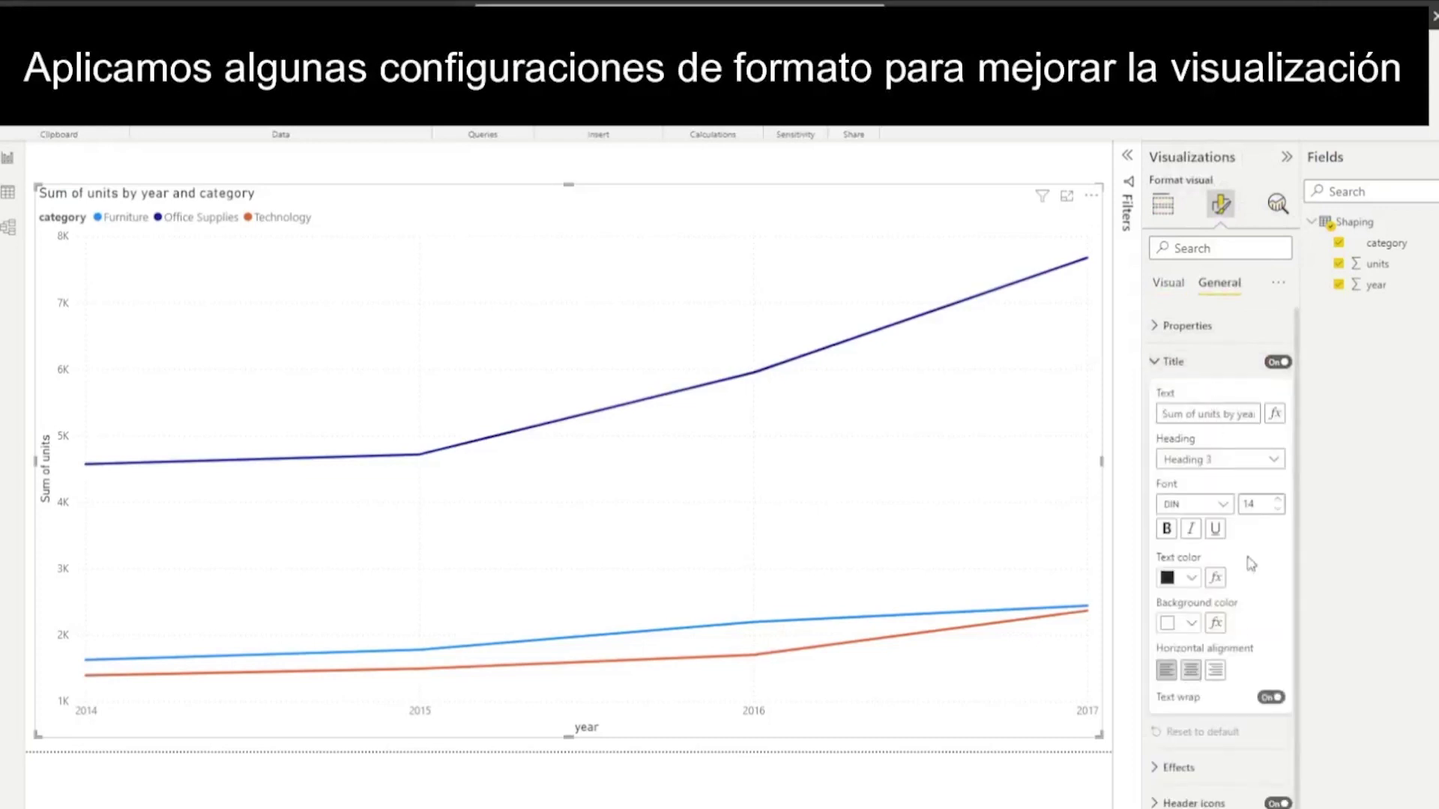
click(1190, 670)
click(1279, 500)
click(1279, 500)
click(1279, 500)
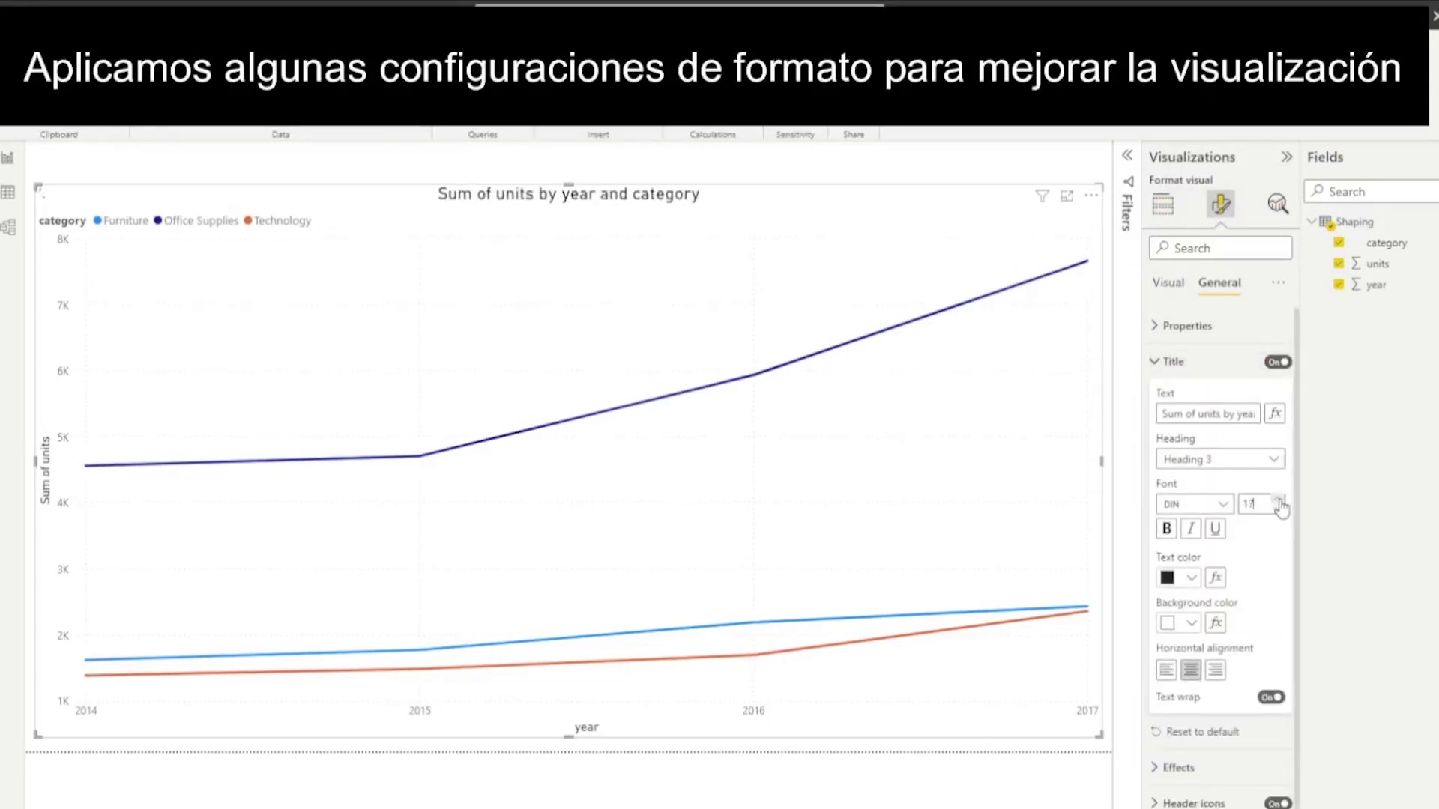
click(1278, 499)
click(1279, 500)
Hide the legend's title and set the legend position to Top center.
click(1168, 292)
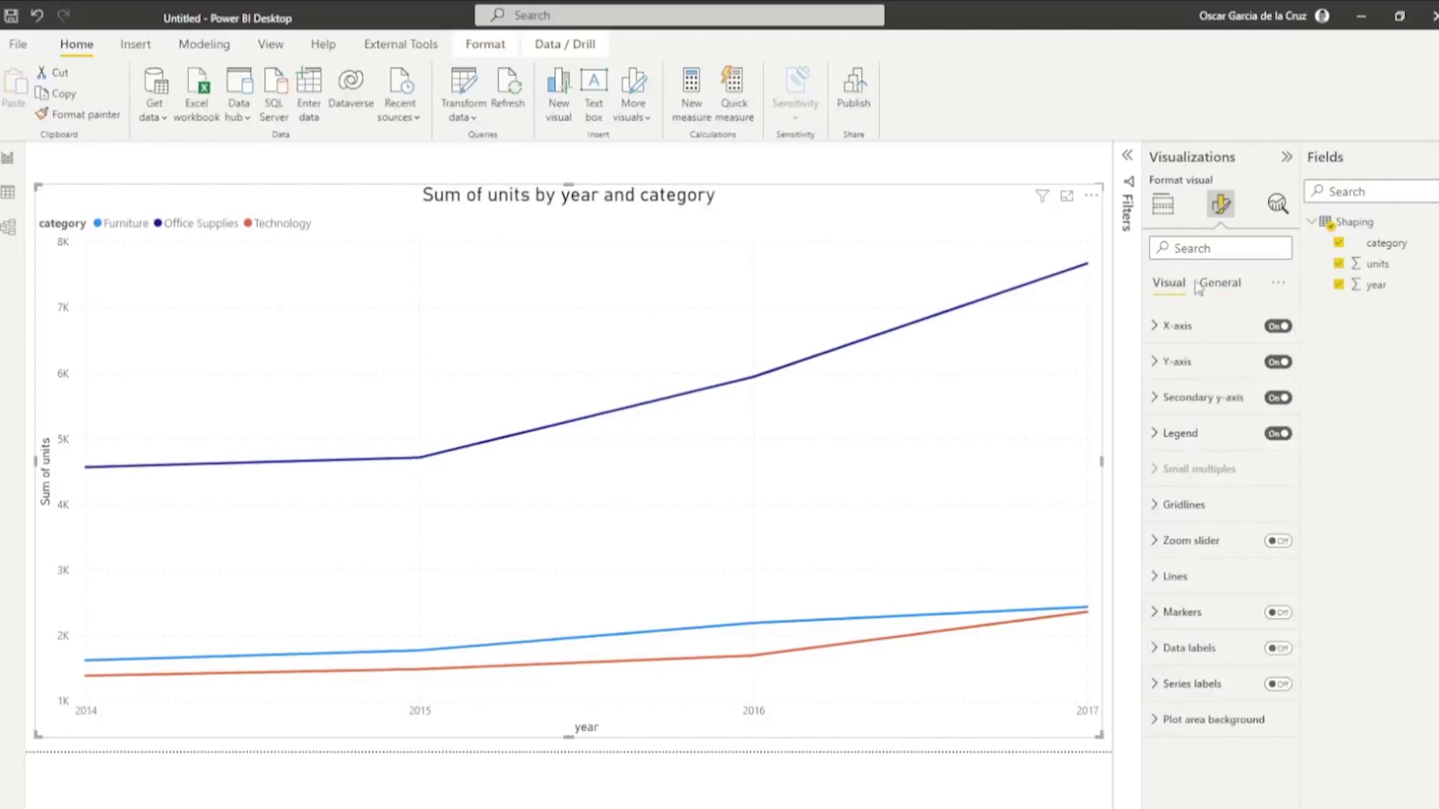
click(1157, 436)
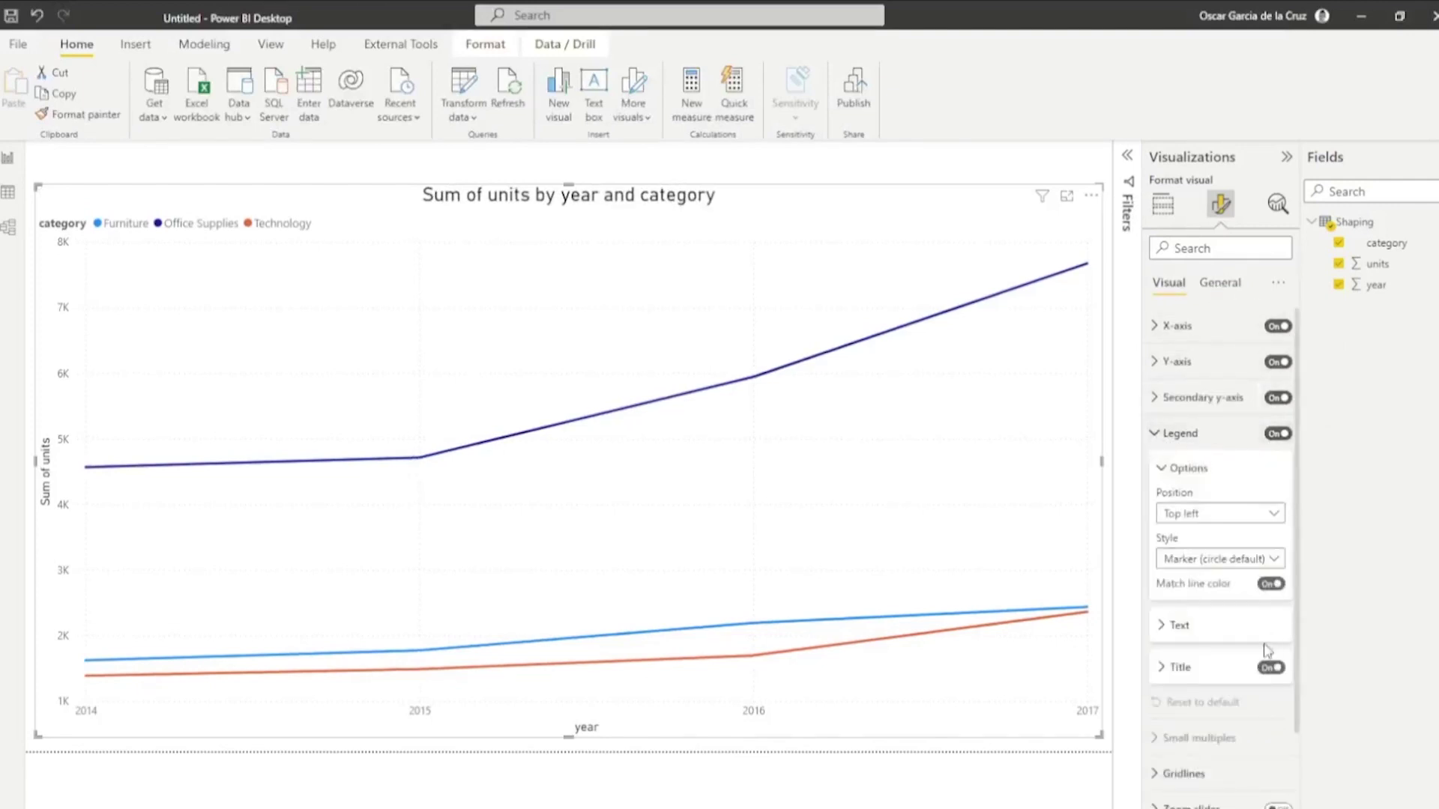
click(1270, 670)
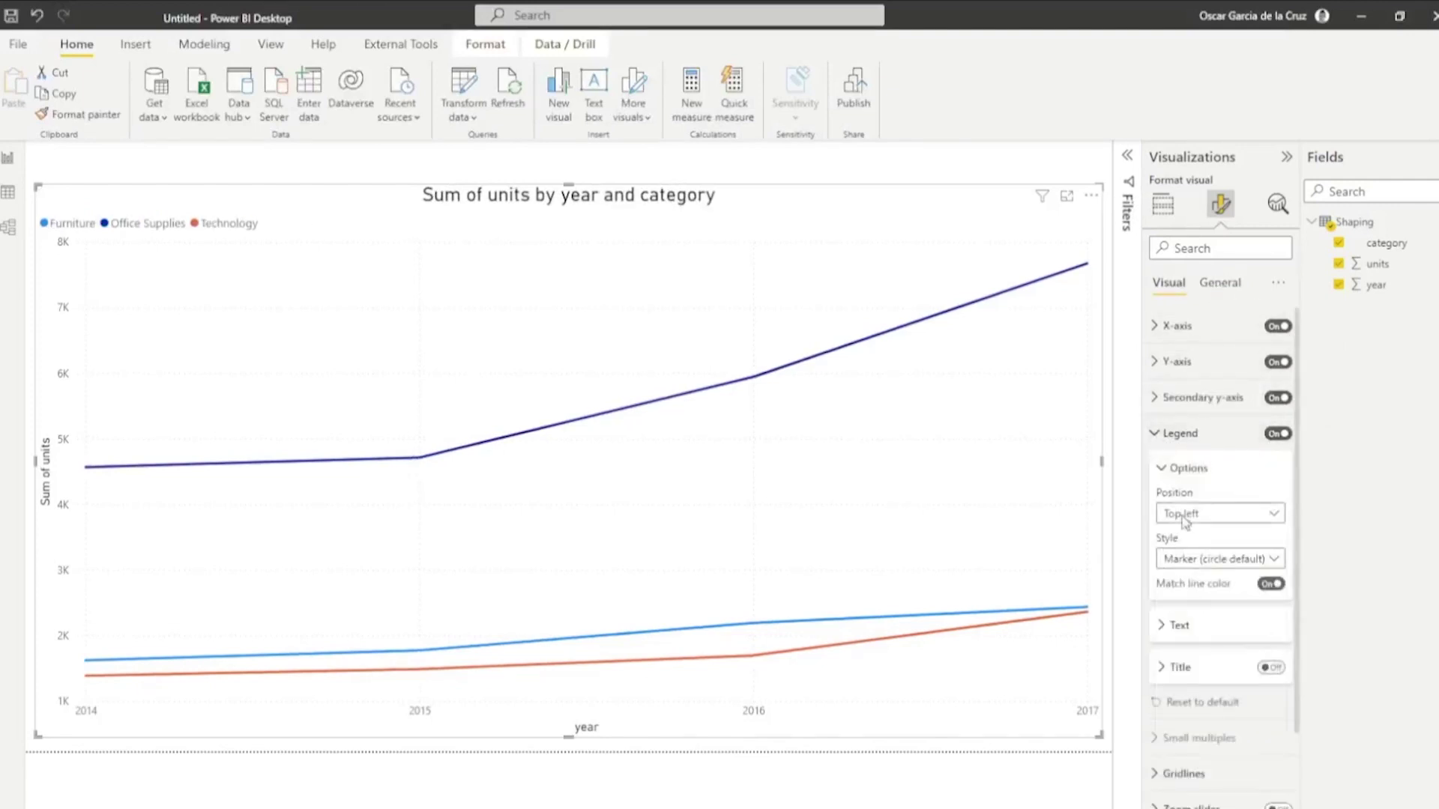
click(1185, 523)
click(1197, 559)
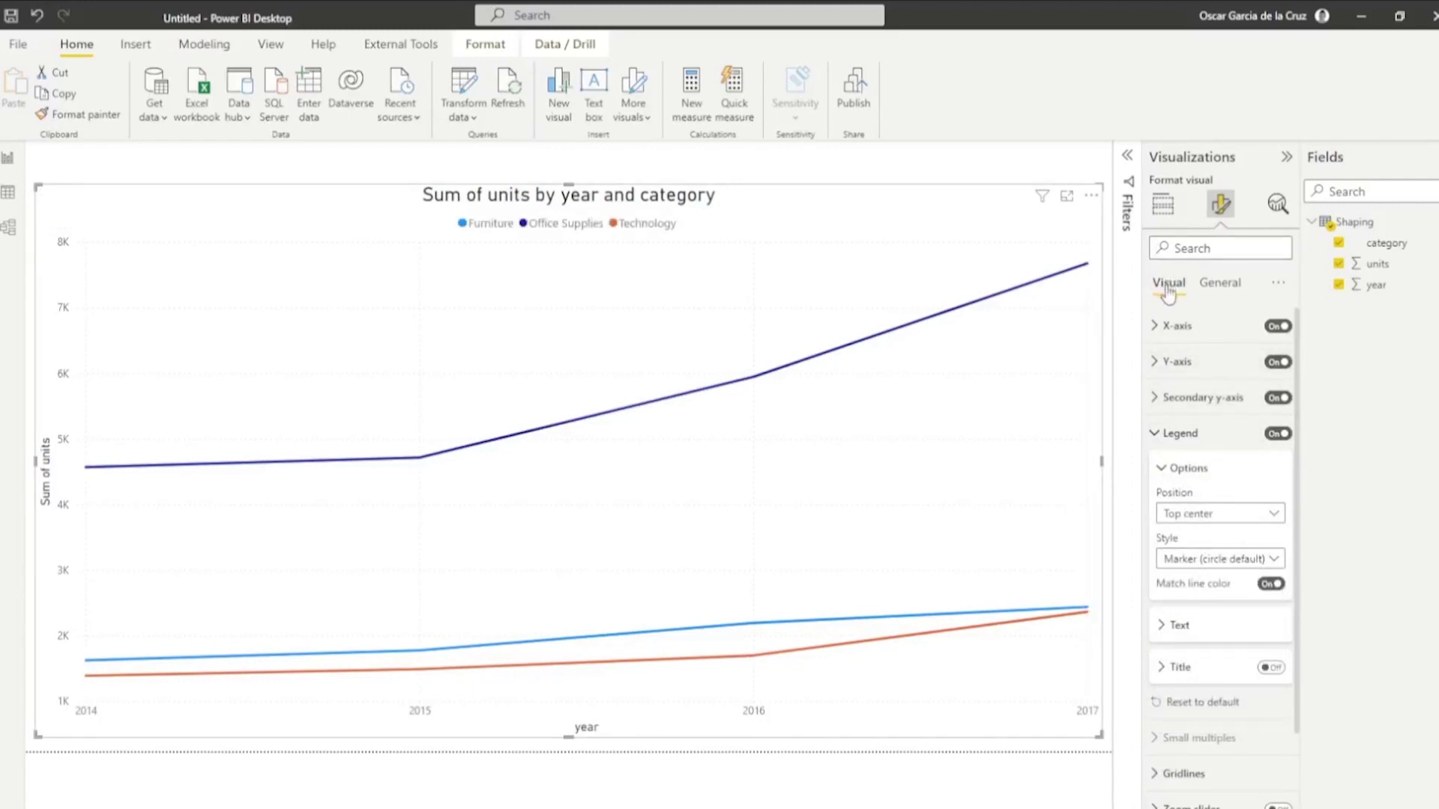
click(1160, 436)
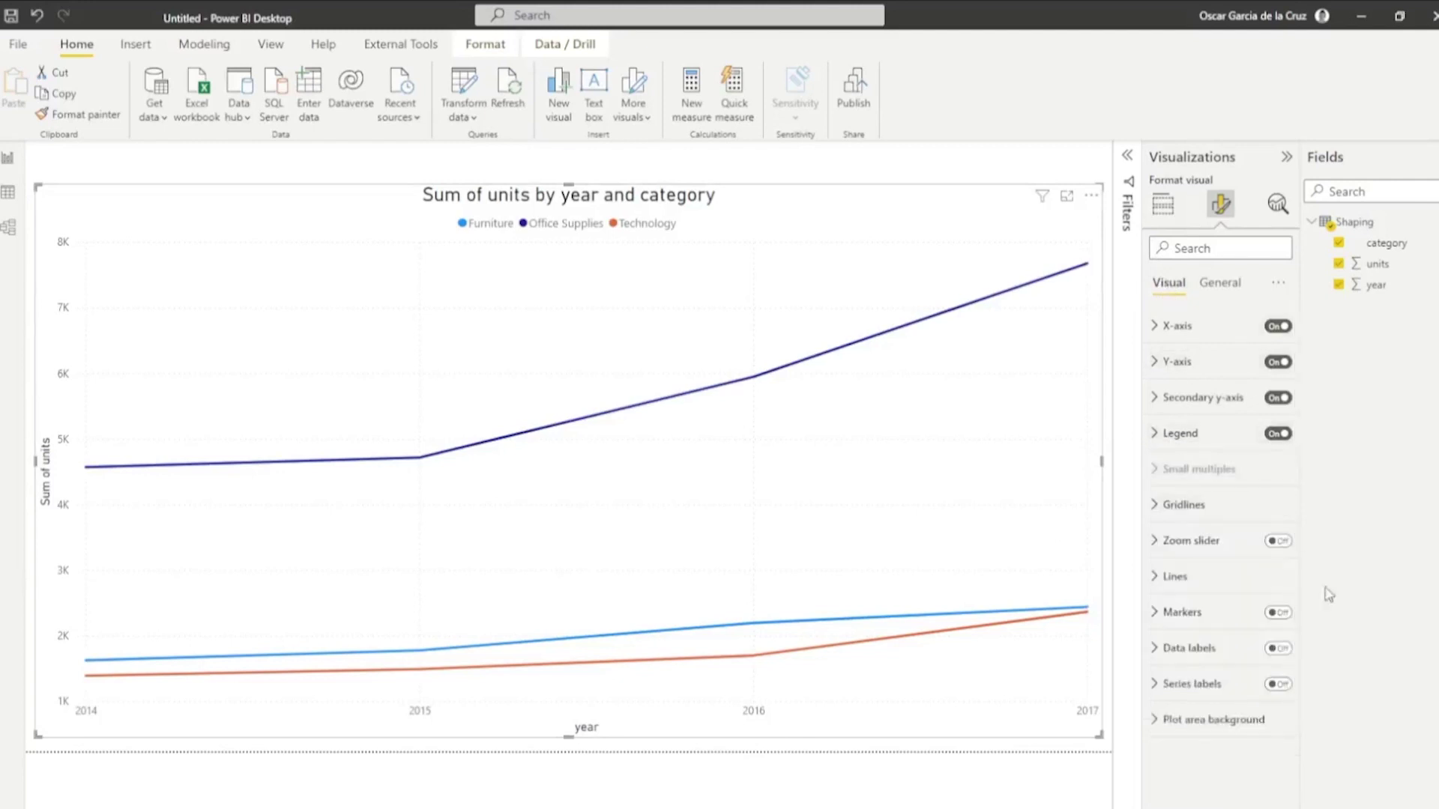
Turn on series labels and data labels for the line chart, and deselect the chart.
click(1279, 684)
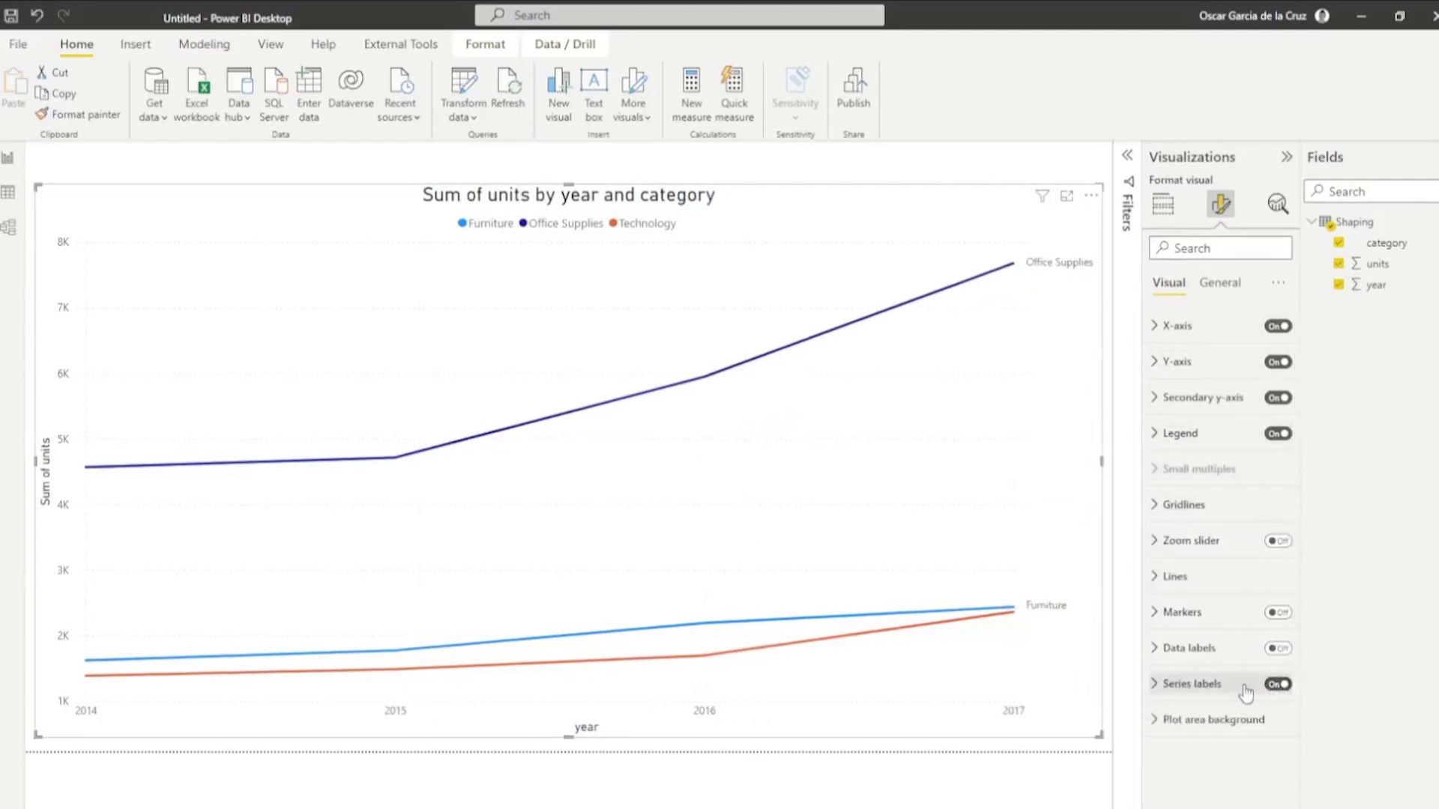
click(1278, 649)
click(1155, 648)
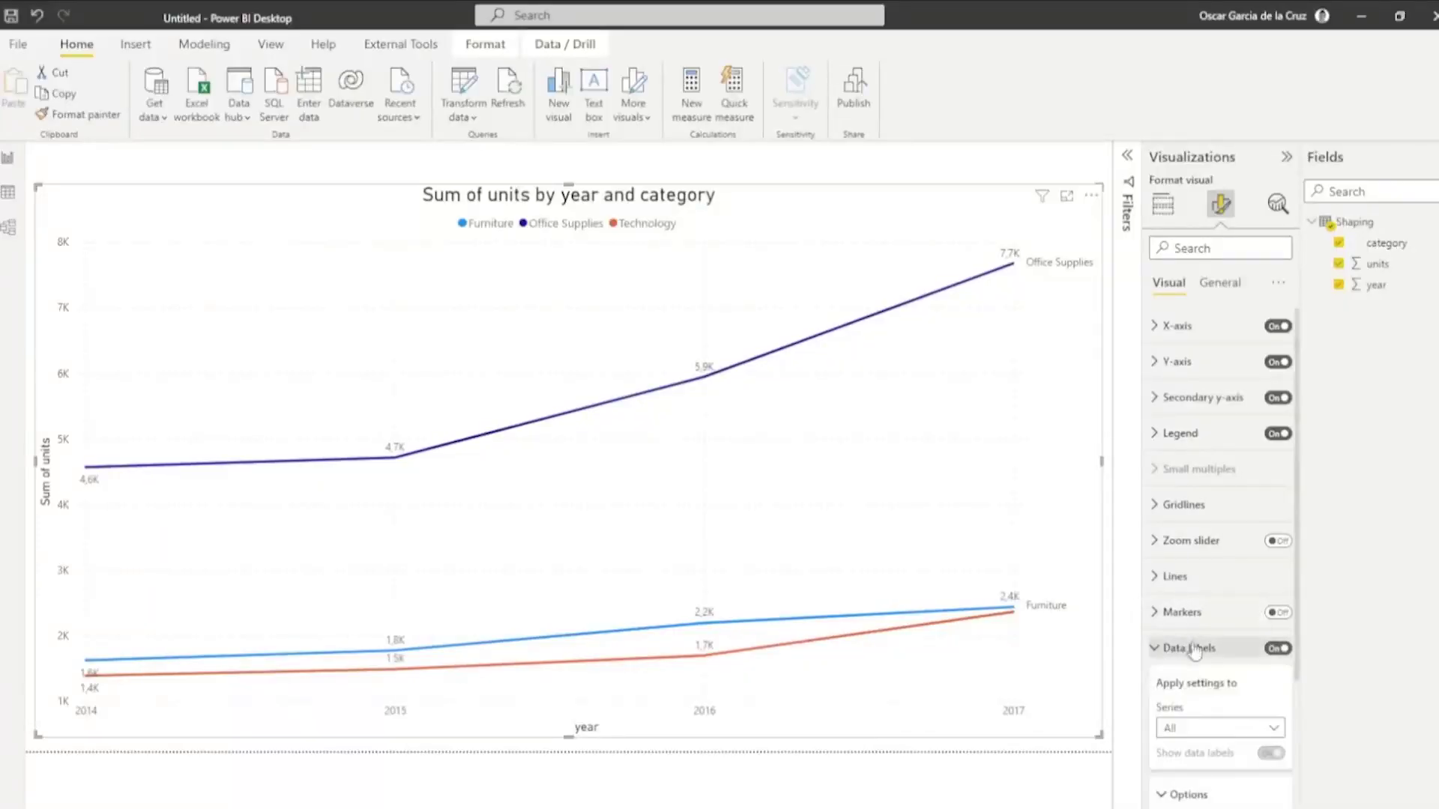
scroll(1283, 766, down, 2)
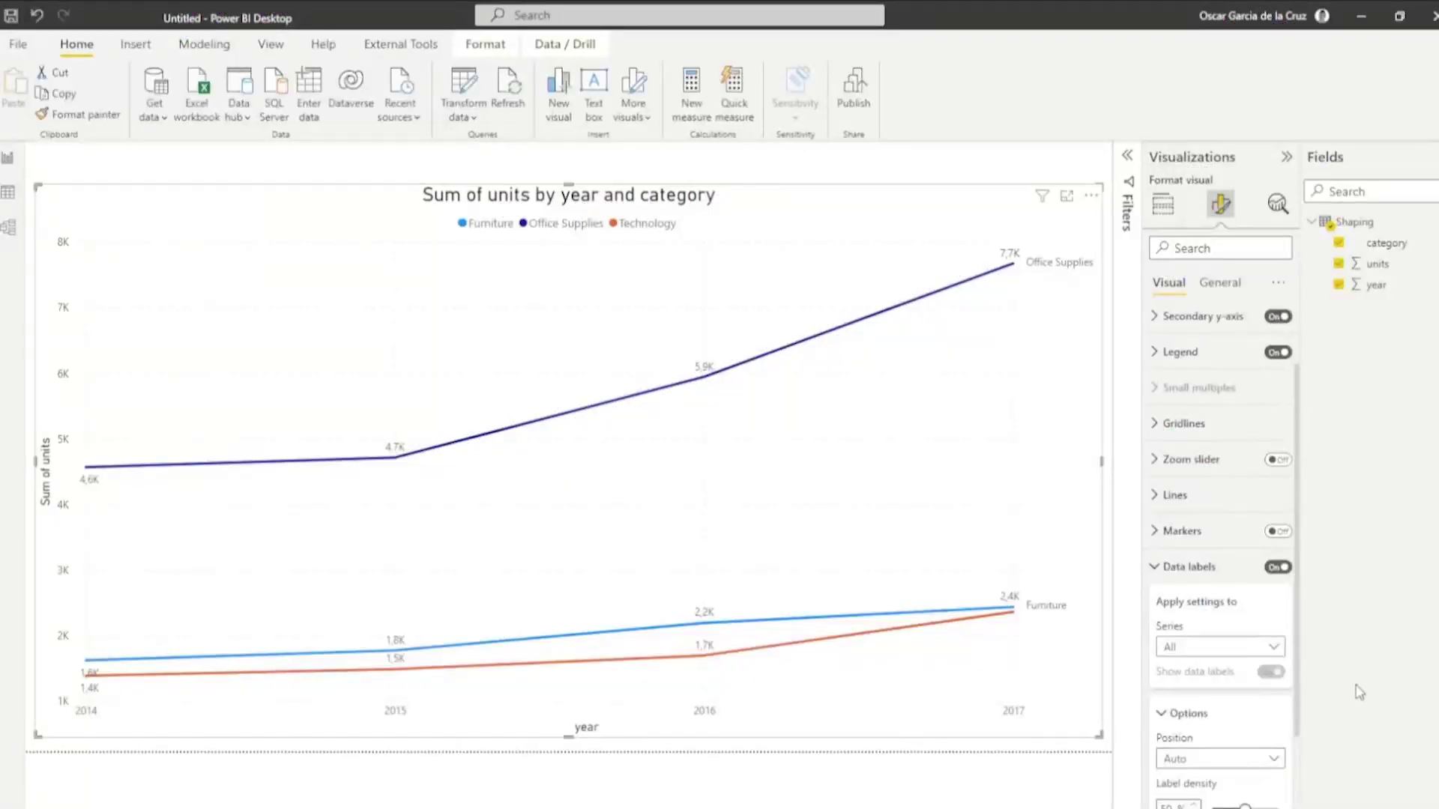
click(592, 760)
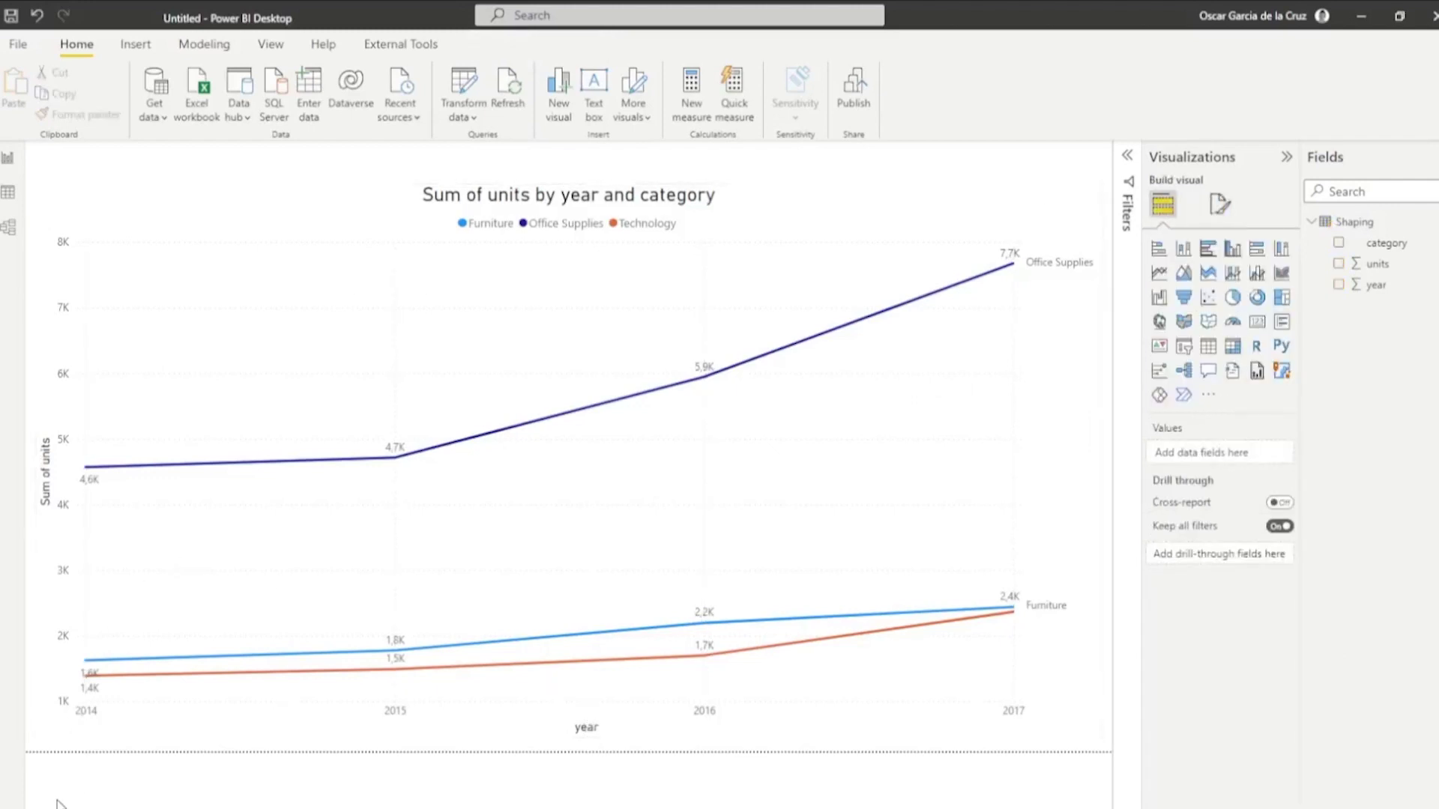